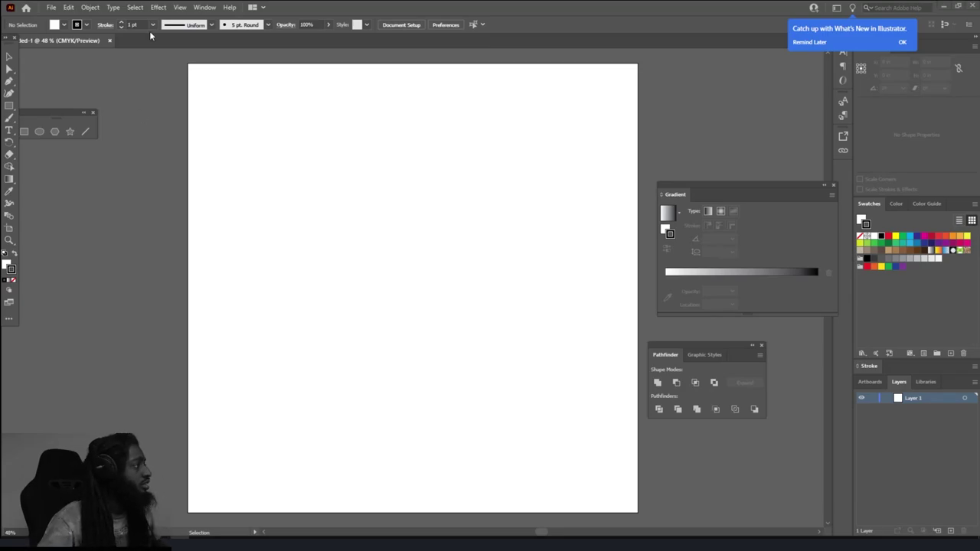
Step: Create a new Calligraphic Brush with its size varying by pressure
click(268, 24)
click(244, 103)
key(Return)
double_click(468, 335)
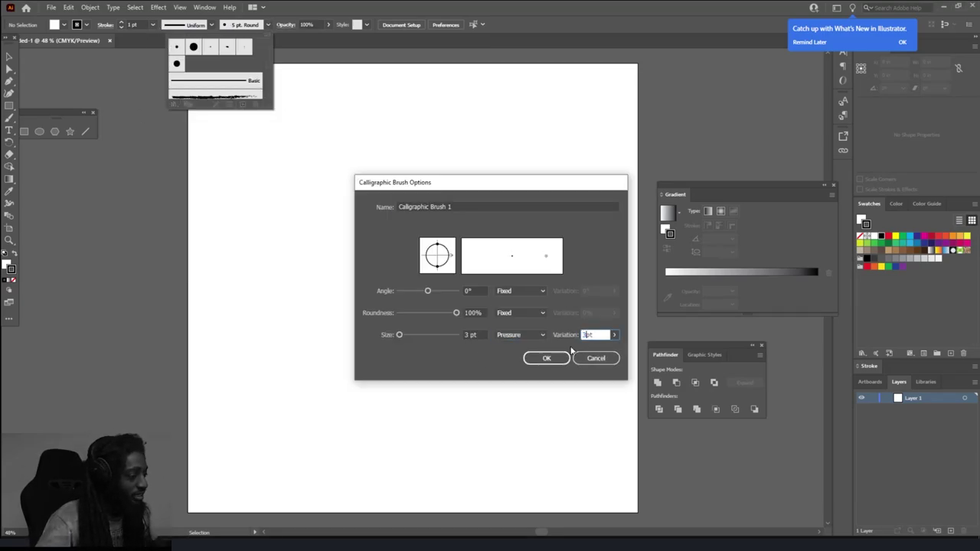
click(547, 358)
Step: Set the stroke weight to 8 pt
click(151, 26)
click(164, 148)
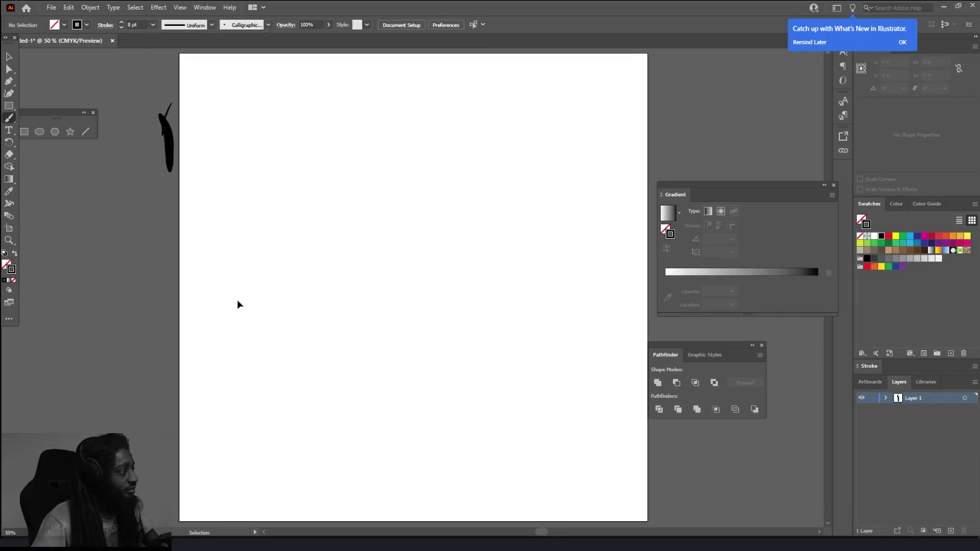
click(151, 26)
Step: Try a face profile and nose stroke with the Paintbrush, then delete them all
double_click(9, 117)
click(506, 331)
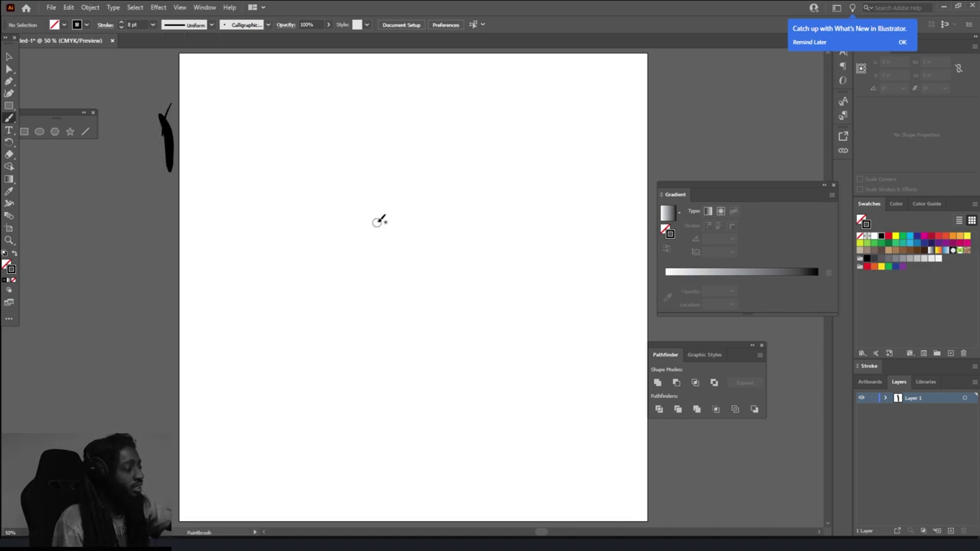
mouse_move(404, 474)
mouse_down()
mouse_move(538, 403)
mouse_move(545, 244)
mouse_up()
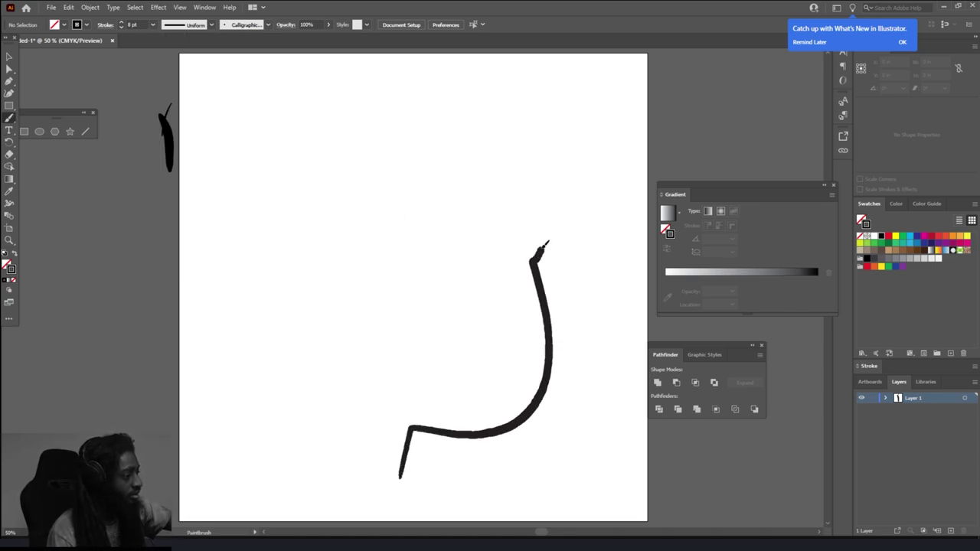
drag(488, 92, 482, 87)
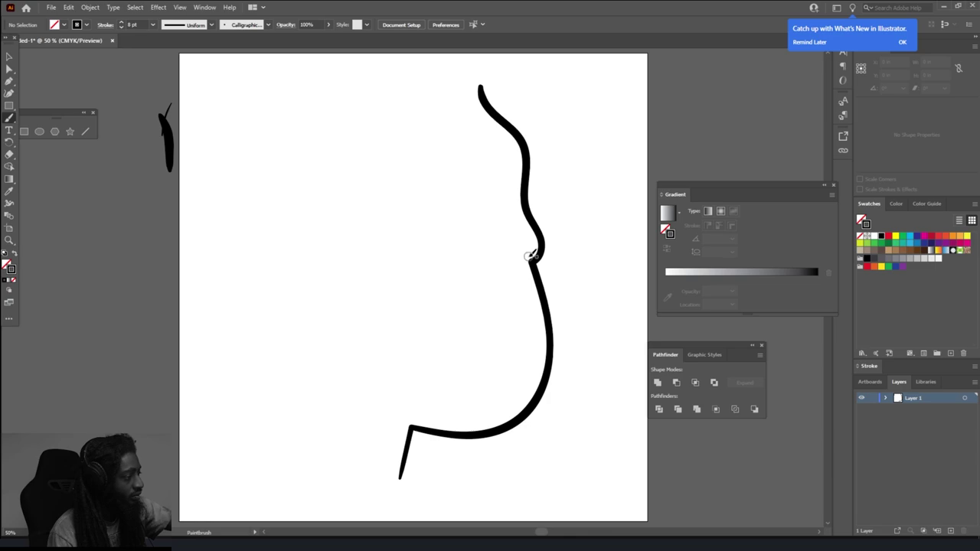
key(ctrl+z)
drag(520, 258, 507, 244)
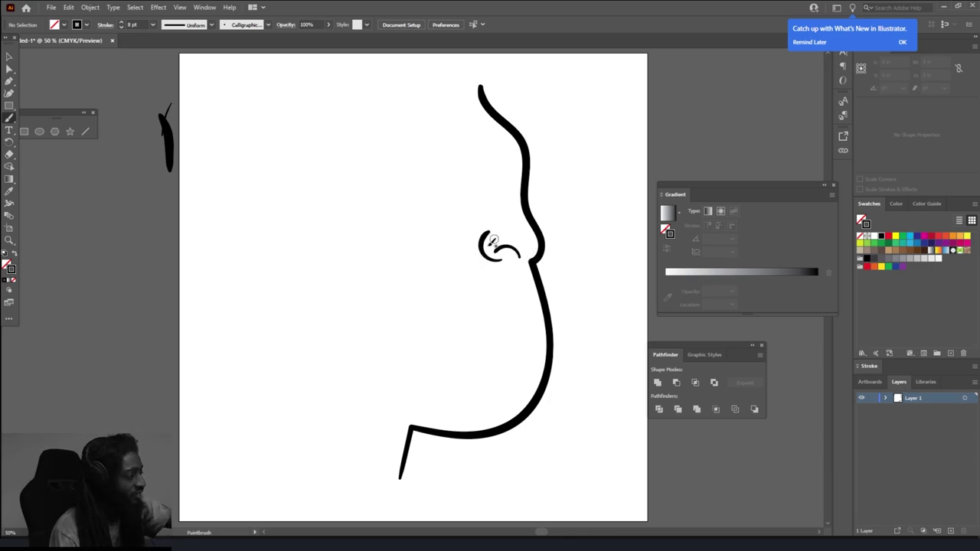
key(ctrl+a)
key(Delete)
Step: Draw the two round eyes, a nose curling down, and a lid line across both eyes
mouse_move(380, 189)
mouse_down()
mouse_move(462, 235)
mouse_move(460, 190)
mouse_up()
mouse_move(454, 251)
mouse_down()
mouse_move(481, 268)
mouse_move(502, 177)
mouse_up()
drag(459, 331, 404, 329)
alt+scroll(406, 323, up, 2)
alt+scroll(499, 422, down, 1)
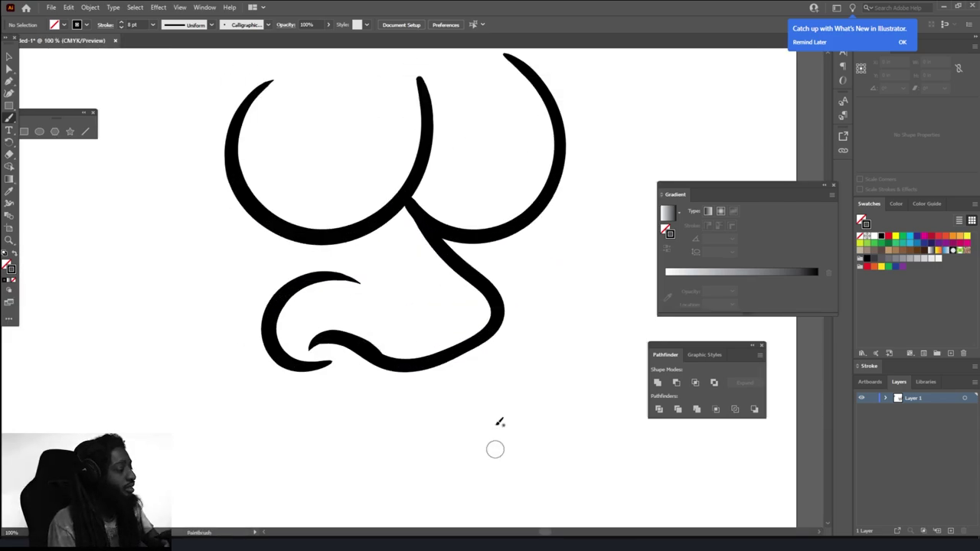
mouse_move(237, 207)
mouse_down()
mouse_move(416, 176)
mouse_move(528, 200)
mouse_up()
alt+scroll(512, 226, down, 2)
alt+scroll(414, 422, up, 2)
Step: Draw the lower and upper lip curves and a stroke under the nose, redoing bad strokes
mouse_move(161, 420)
mouse_down()
mouse_move(427, 322)
mouse_move(565, 429)
mouse_move(181, 430)
mouse_up()
scroll(253, 391, down, 3)
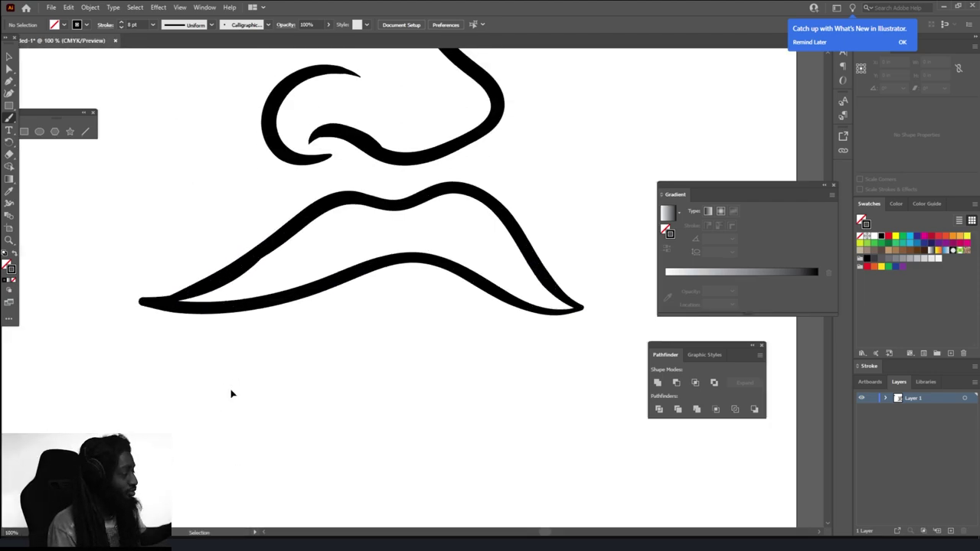
key(ctrl+z)
drag(191, 351, 447, 246)
key(ctrl+z)
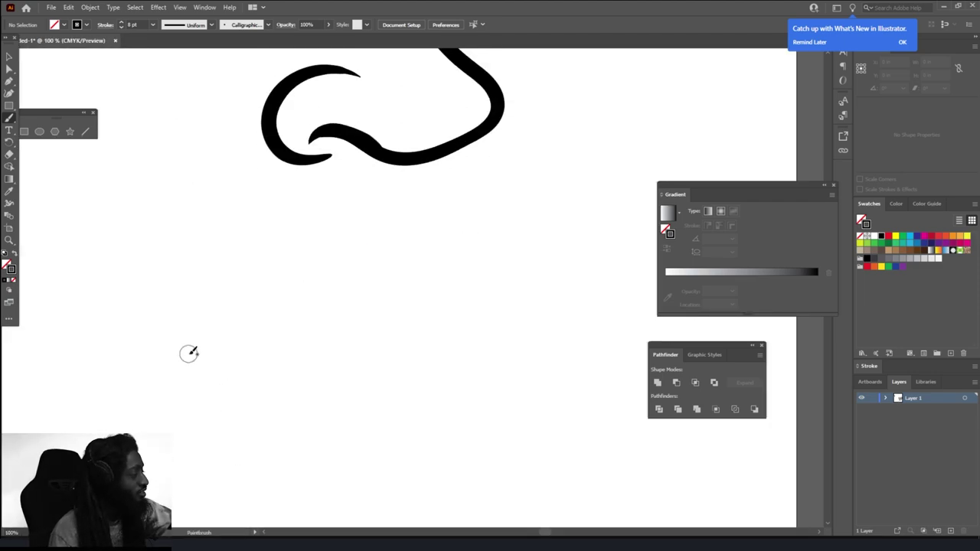
mouse_move(212, 349)
mouse_down()
mouse_move(487, 210)
mouse_move(561, 322)
mouse_up()
drag(602, 327, 197, 345)
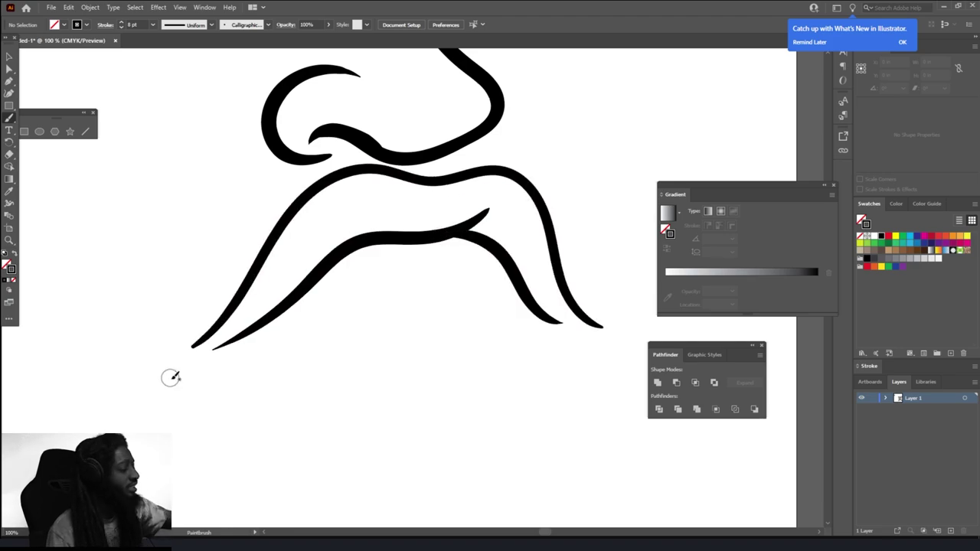
key(ctrl+equal)
scroll(184, 387, up, 3)
drag(448, 264, 331, 220)
Step: Draw the scalloped upper teeth line under the lip
key(ctrl+0)
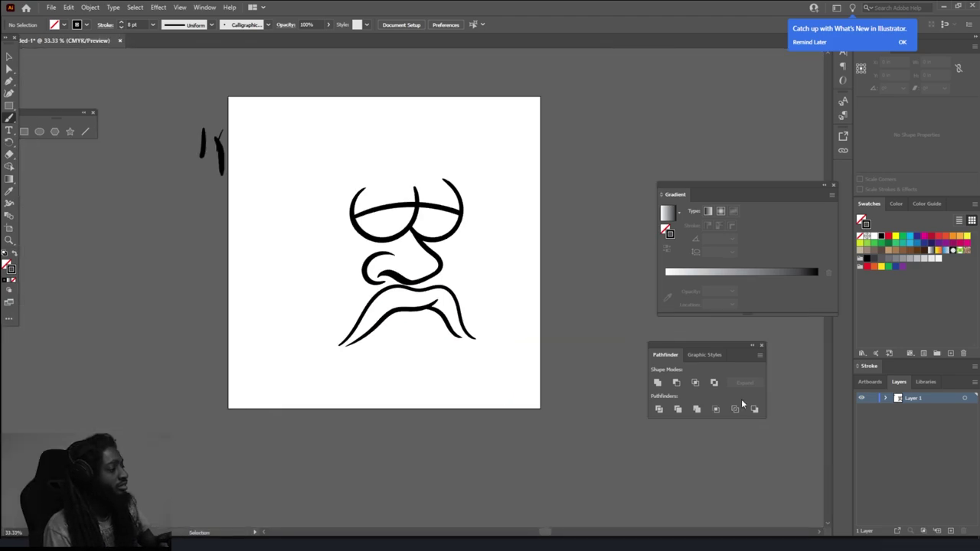
scroll(552, 328, up, 5)
mouse_move(548, 206)
mouse_down()
mouse_move(417, 191)
mouse_move(277, 209)
mouse_up()
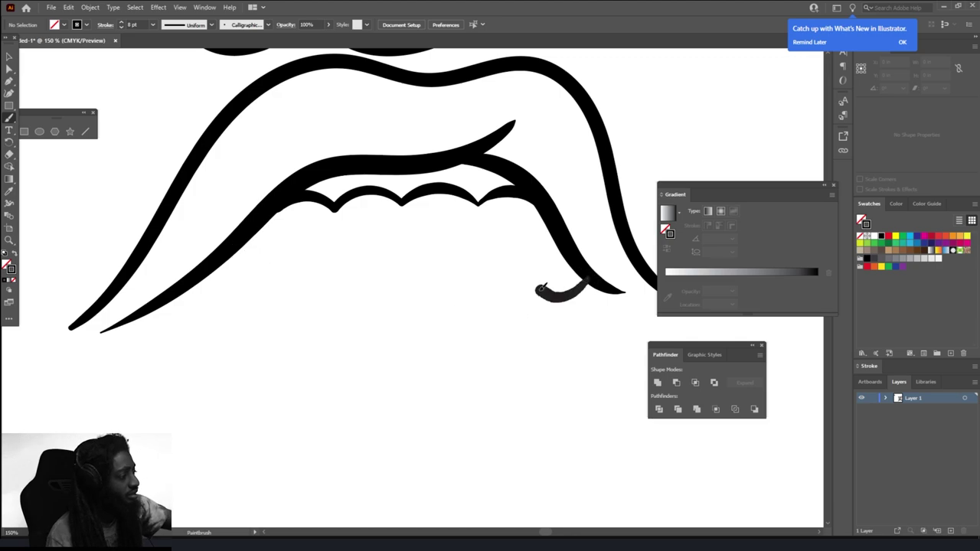
drag(541, 288, 196, 297)
key(ctrl+0)
scroll(268, 231, up, 5)
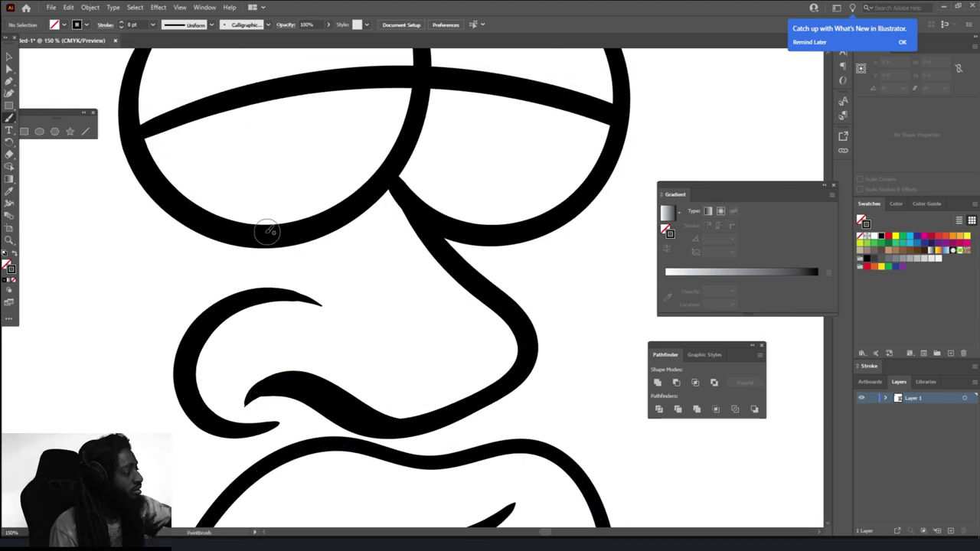
Step: Draw a pupil in each eye
drag(268, 231, 314, 88)
drag(471, 226, 523, 96)
key(ctrl+0)
scroll(556, 237, up, 5)
Step: Add the inner lower lip line, flicks at both lip corners, and the wavy lower teeth
mouse_move(557, 242)
mouse_down()
mouse_move(394, 339)
mouse_move(198, 270)
mouse_move(605, 249)
mouse_up()
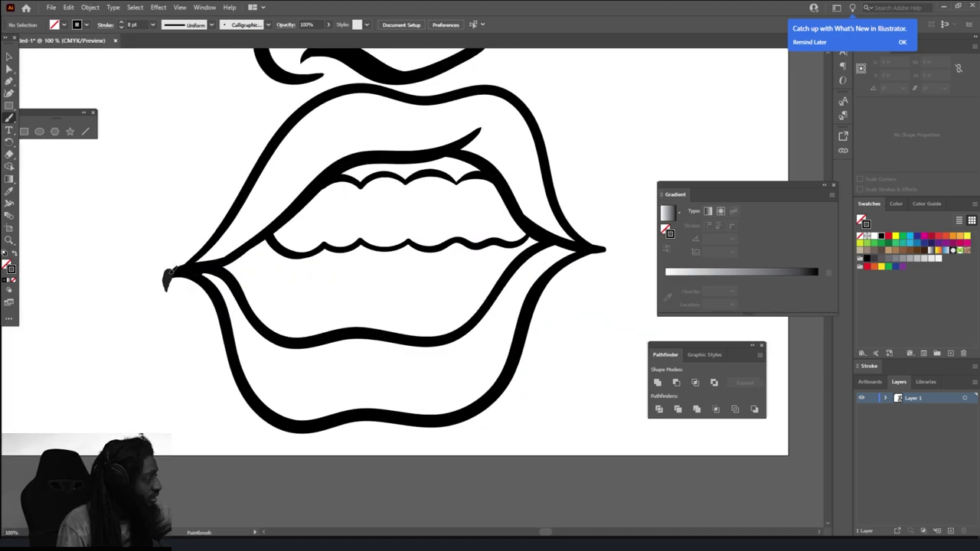
drag(170, 282, 191, 239)
drag(609, 266, 591, 201)
drag(506, 263, 245, 264)
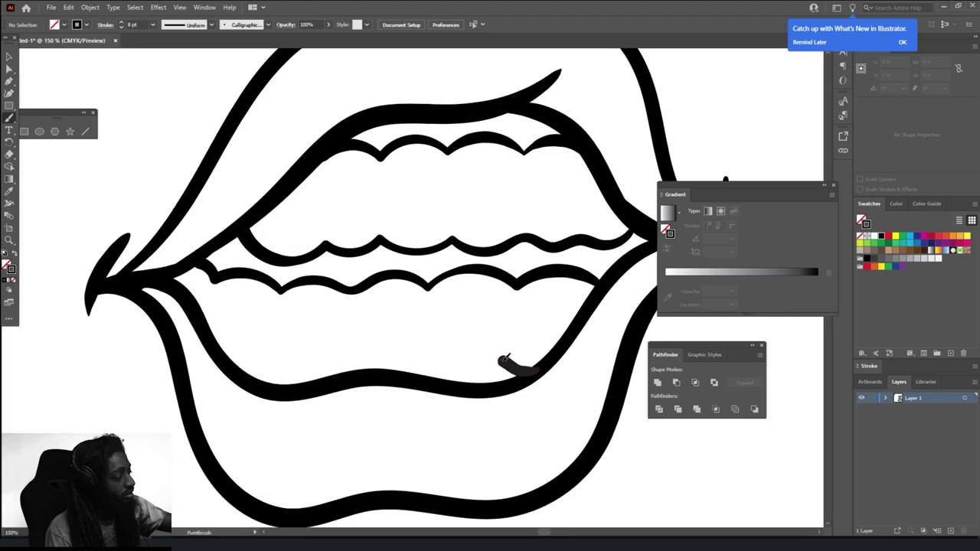
drag(504, 358, 284, 350)
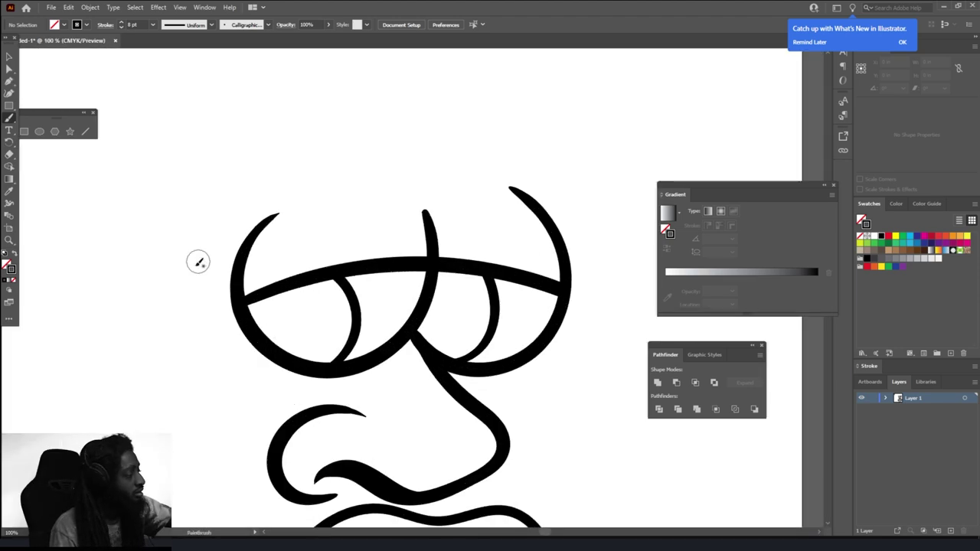
Step: Draw the left and right eyebrows and fit the artboard in view
drag(192, 263, 190, 274)
mouse_move(421, 212)
mouse_down()
mouse_move(602, 216)
mouse_move(423, 208)
mouse_up()
key(ctrl+0)
Step: Select all the face artwork and scale it down smaller
key(v)
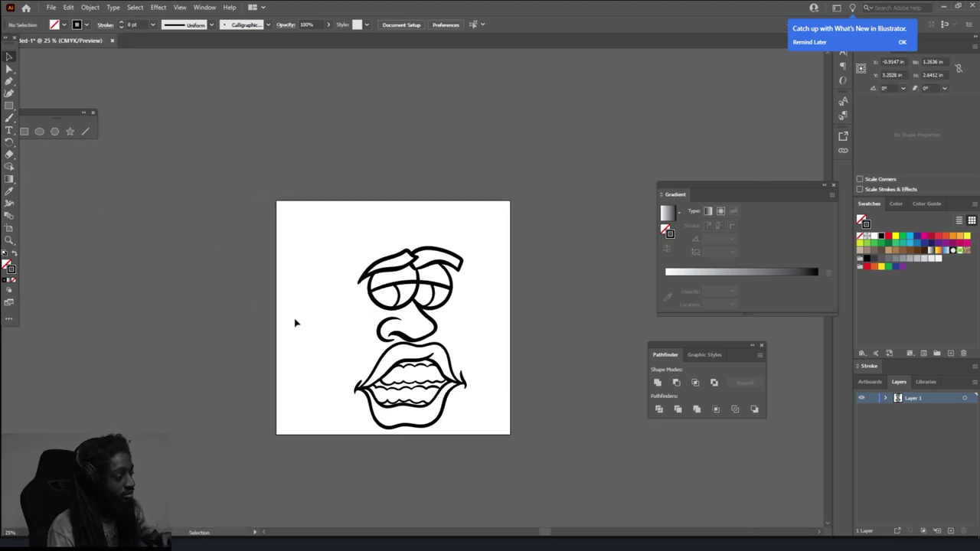
key(ctrl+a)
drag(467, 247, 452, 302)
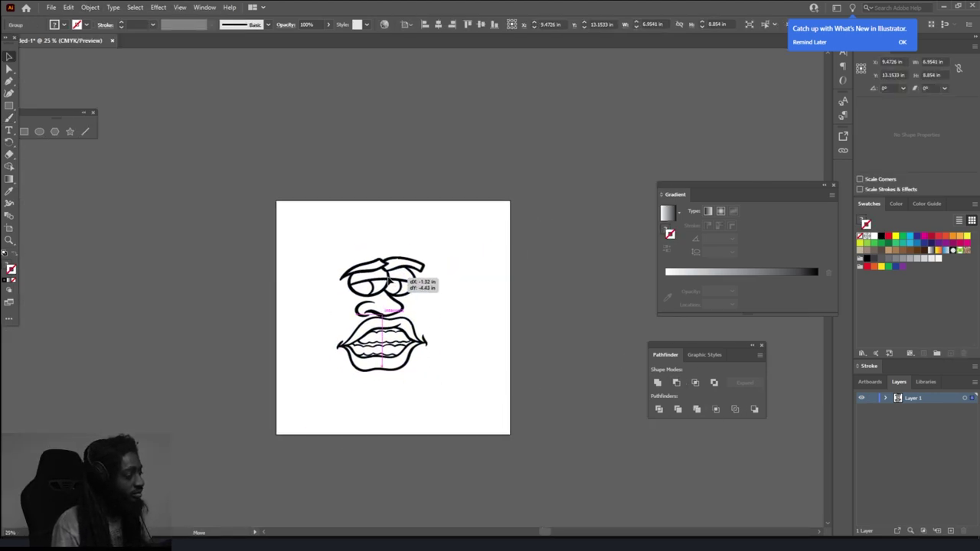
key(ctrl+shift+a)
Step: With a 5 pt black stroke and no fill, draw the chin and left and right jaw lines
key(ctrl+plus)
key(ctrl+plus)
key(b)
key(shift+x)
drag(381, 444, 432, 453)
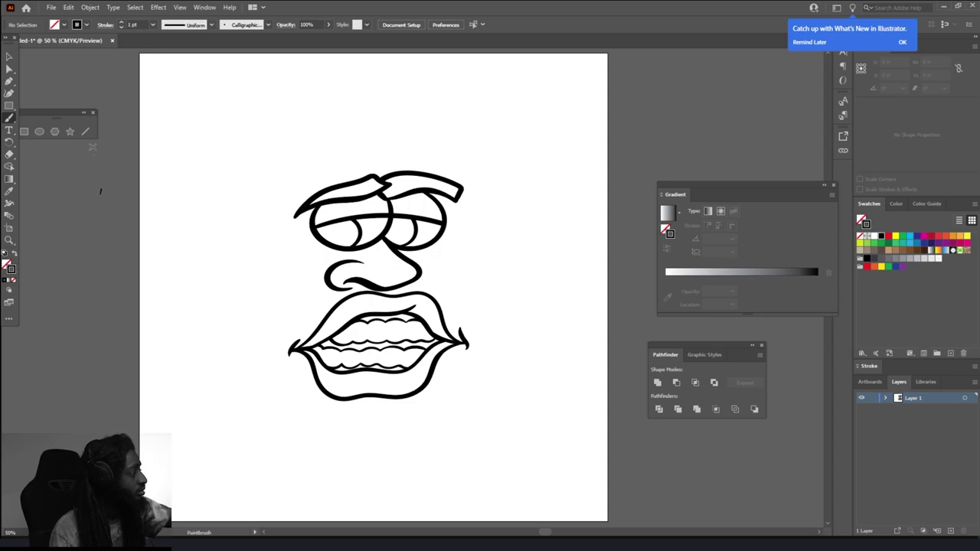
click(153, 24)
click(165, 130)
drag(314, 427, 236, 292)
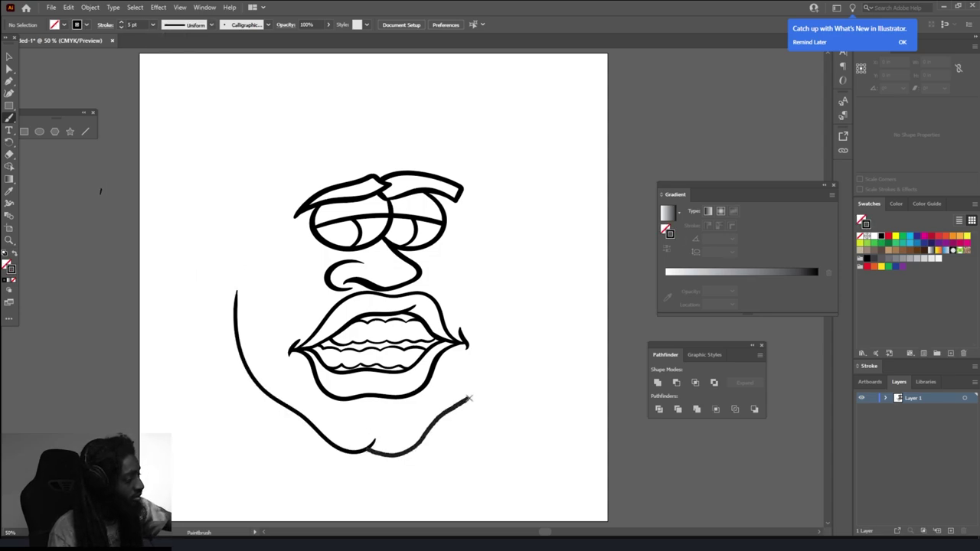
drag(469, 398, 509, 255)
Step: Draw the left and right ears and the top of the head
key(ctrl+minus)
key(ctrl+equal)
key(ctrl+equal)
mouse_move(182, 322)
mouse_down()
mouse_move(103, 253)
mouse_move(507, 116)
mouse_up()
drag(563, 248, 554, 366)
key(ctrl+minus)
key(ctrl+minus)
key(ctrl+minus)
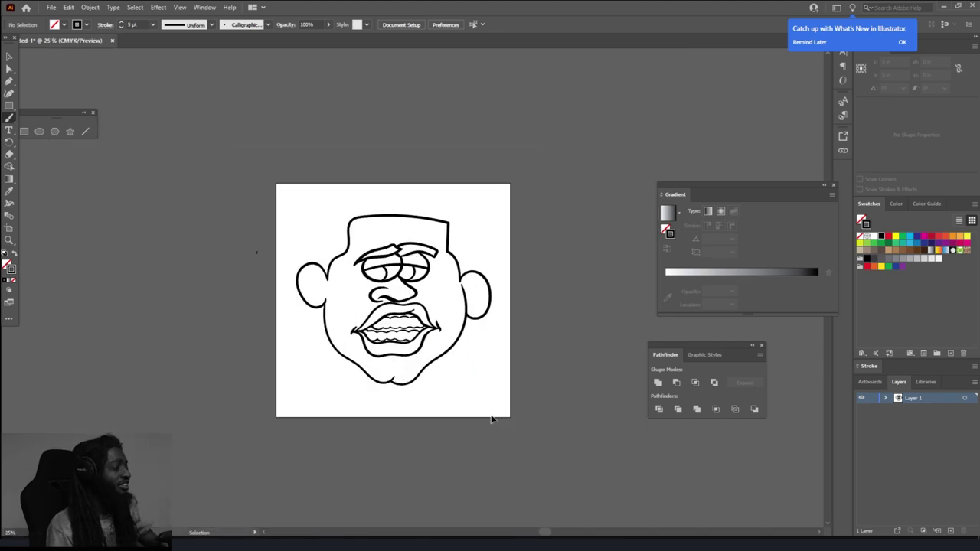
key(ctrl+equal)
key(ctrl+equal)
key(ctrl+equal)
scroll(344, 306, up, 1)
key(shift+x)
Step: Draw the spiky hair as a solid black filled shape with no stroke, touching up the hairline
key(n)
scroll(178, 398, up, 1)
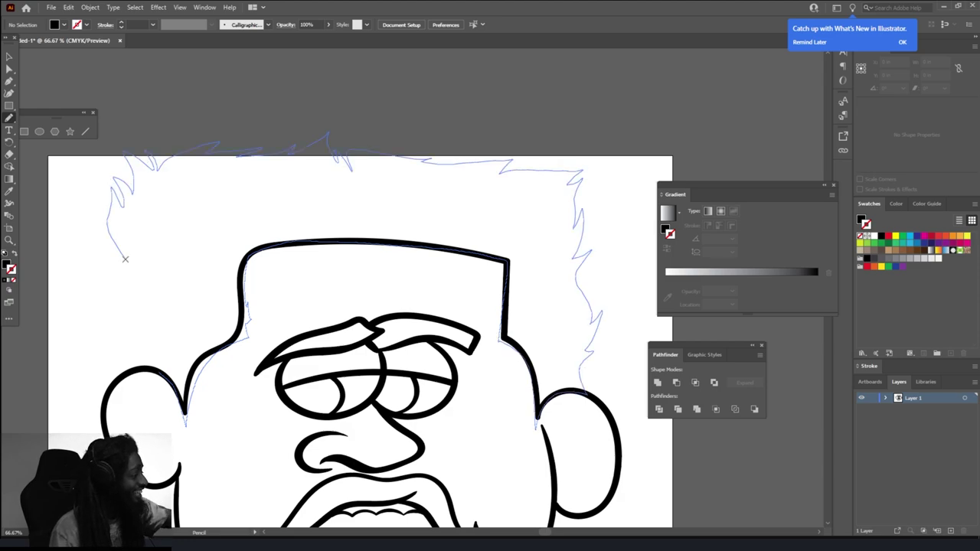
drag(114, 359, 115, 360)
key(ctrl+minus)
key(ctrl+equal)
key(ctrl+equal)
drag(160, 280, 178, 215)
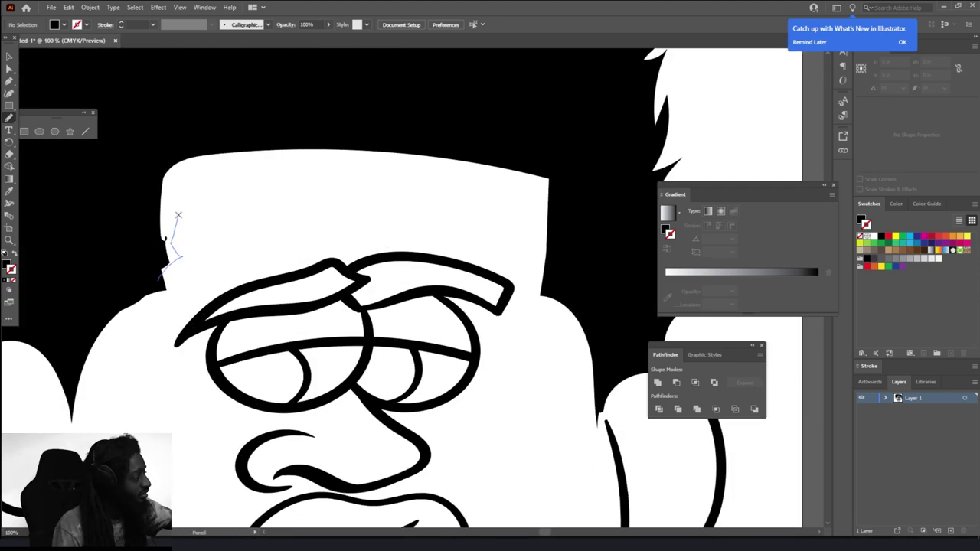
Step: Draw the left and right pupils as black filled shapes
drag(234, 374, 237, 376)
drag(361, 359, 364, 361)
key(ctrl+minus)
key(ctrl+minus)
key(ctrl+minus)
key(ctrl+equal)
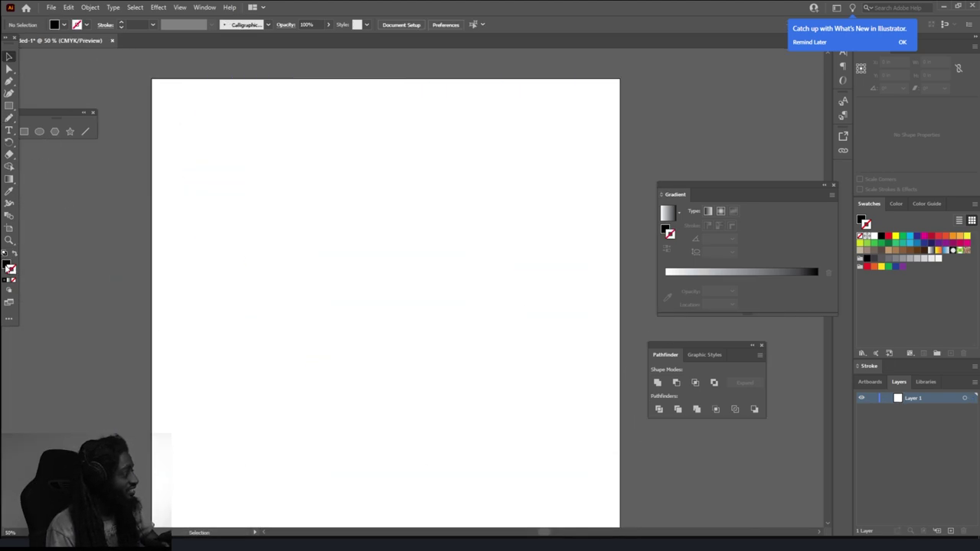
Step: Set the colour to a muted pink and draw test strokes beside the artboard
double_click(9, 267)
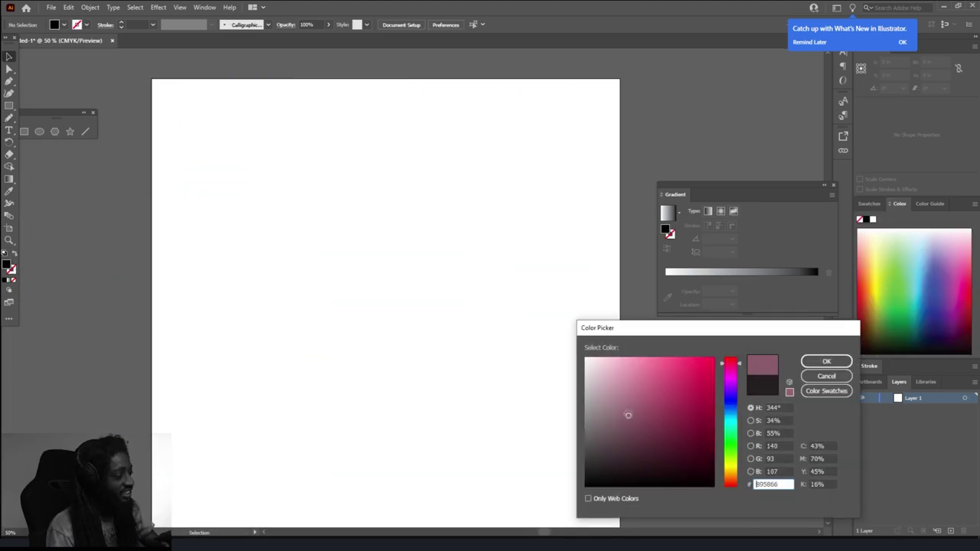
click(823, 359)
drag(9, 118, 54, 116)
drag(124, 108, 109, 176)
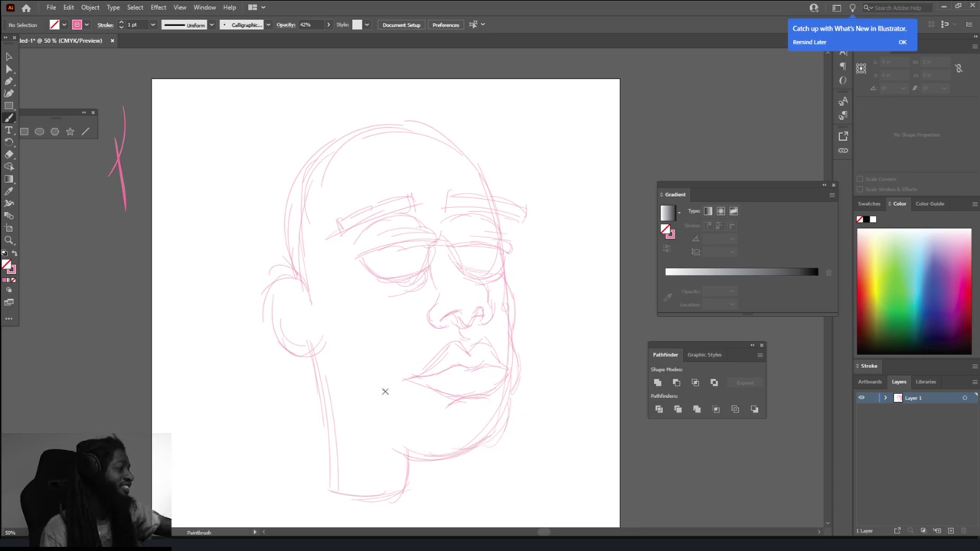
Step: Sketch the cap outline across the forehead in pink
drag(323, 210, 504, 156)
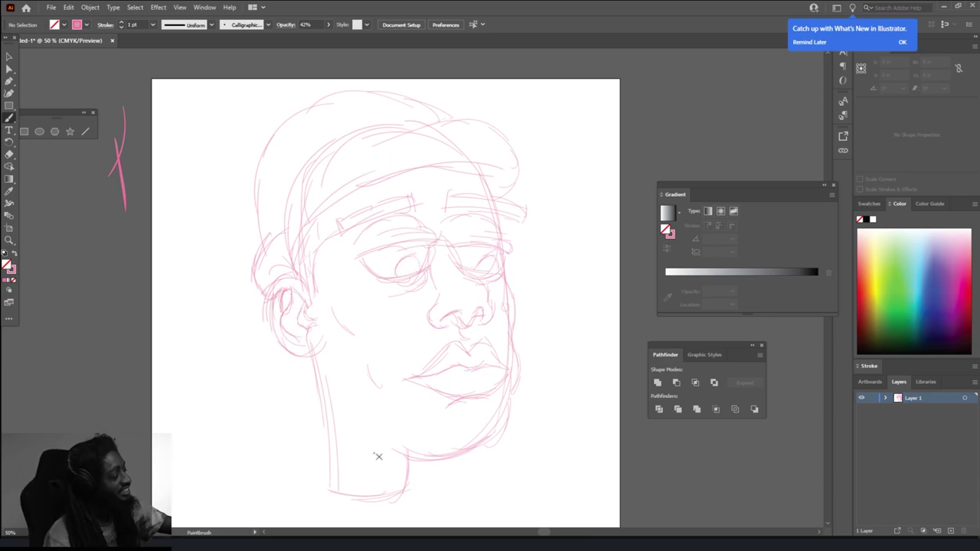
scroll(394, 415, up, 1)
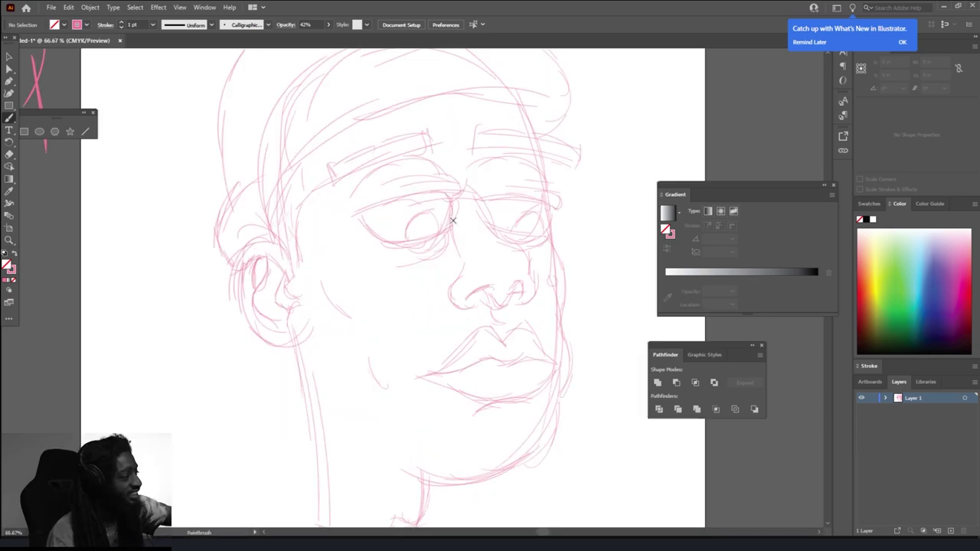
scroll(385, 276, down, 1)
scroll(269, 340, down, 1)
scroll(269, 339, up, 1)
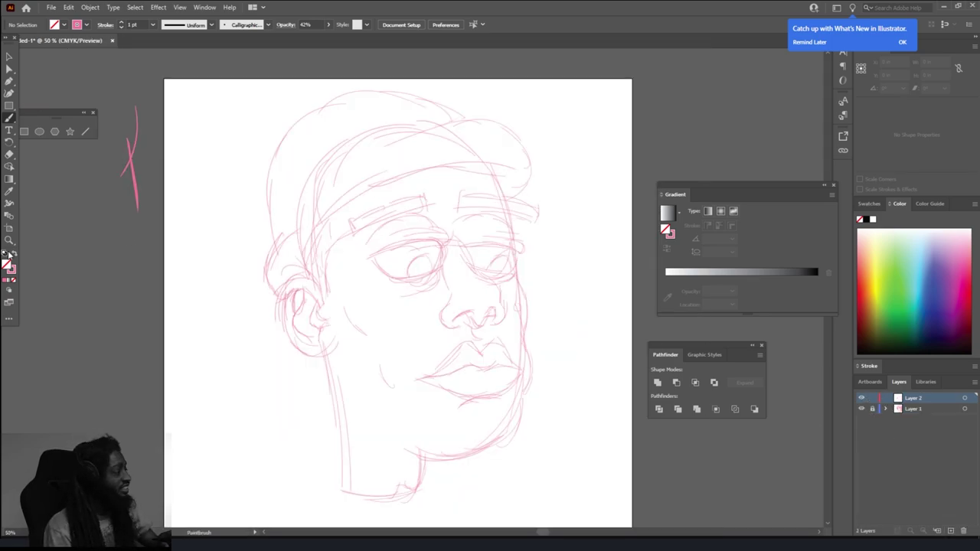
Step: At 3 pt, ink the left eye's outline, lower lid and heavy lid crease
click(152, 25)
click(168, 94)
scroll(410, 254, up, 4)
mouse_move(228, 317)
mouse_down()
mouse_move(431, 200)
mouse_move(517, 304)
mouse_move(228, 317)
mouse_up()
drag(540, 230, 387, 170)
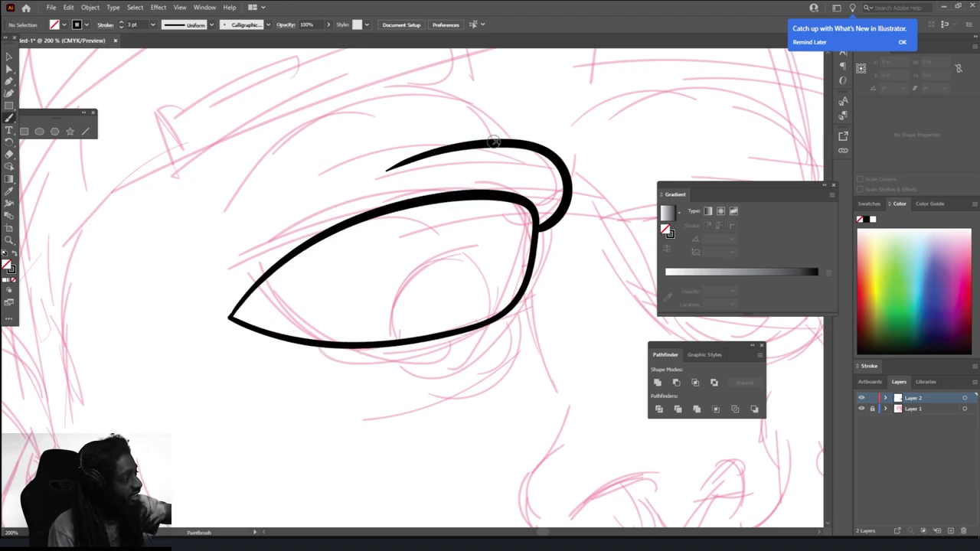
mouse_move(517, 142)
mouse_down()
mouse_move(262, 144)
mouse_move(229, 316)
mouse_up()
scroll(411, 285, down, 3)
scroll(558, 285, up, 2)
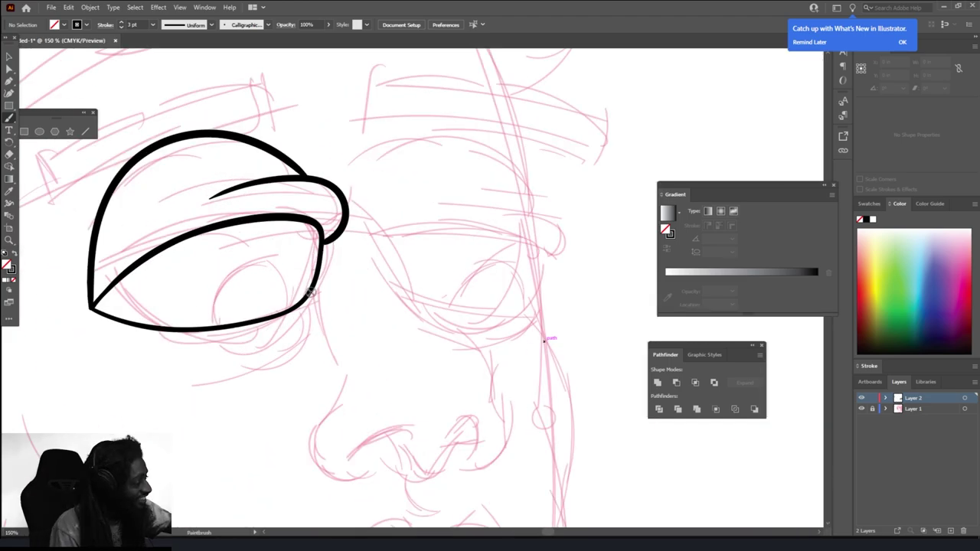
drag(314, 294, 250, 369)
Step: Ink the nose bridge, both sides and left nostril wing, plus a line under the left eye
drag(356, 217, 452, 423)
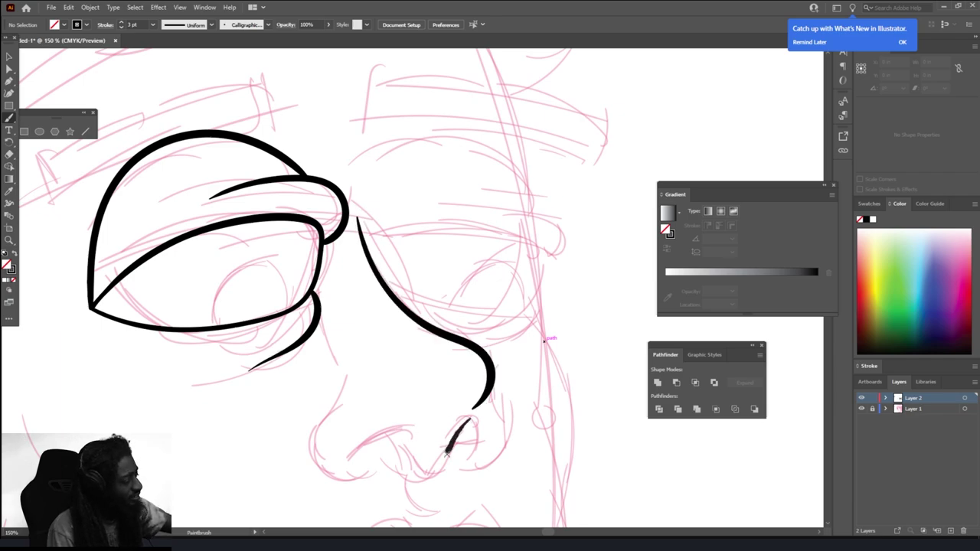
scroll(379, 466, up, 2)
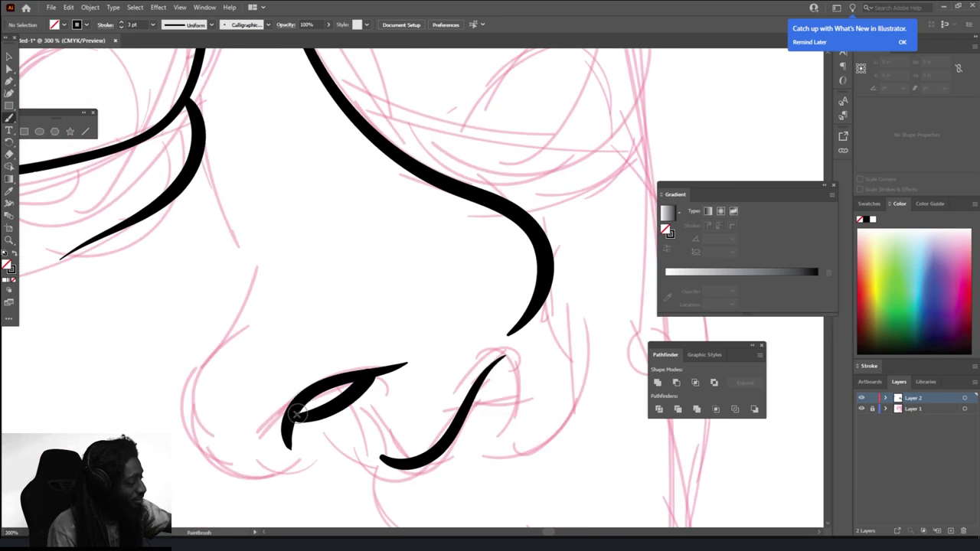
drag(484, 452, 542, 289)
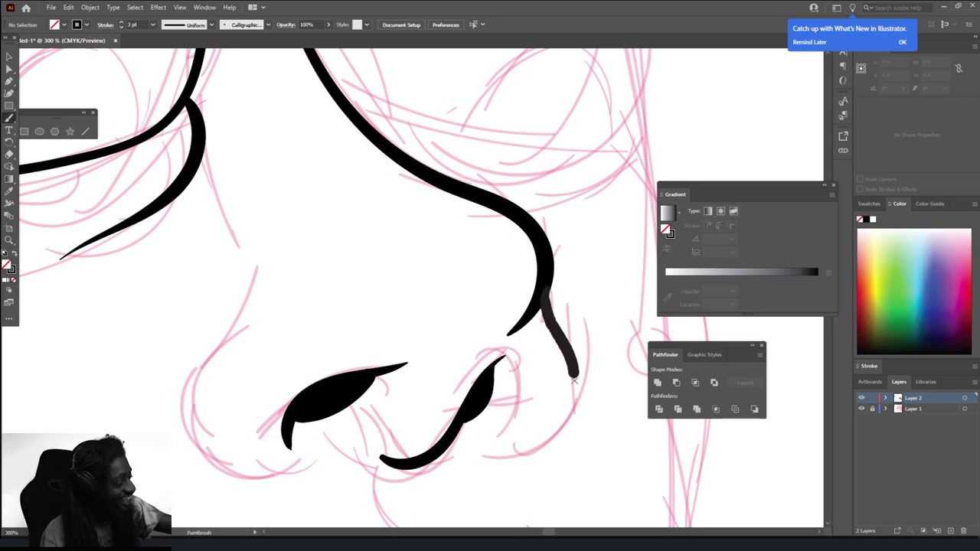
drag(280, 484, 295, 298)
drag(201, 121, 209, 250)
scroll(304, 227, down, 1)
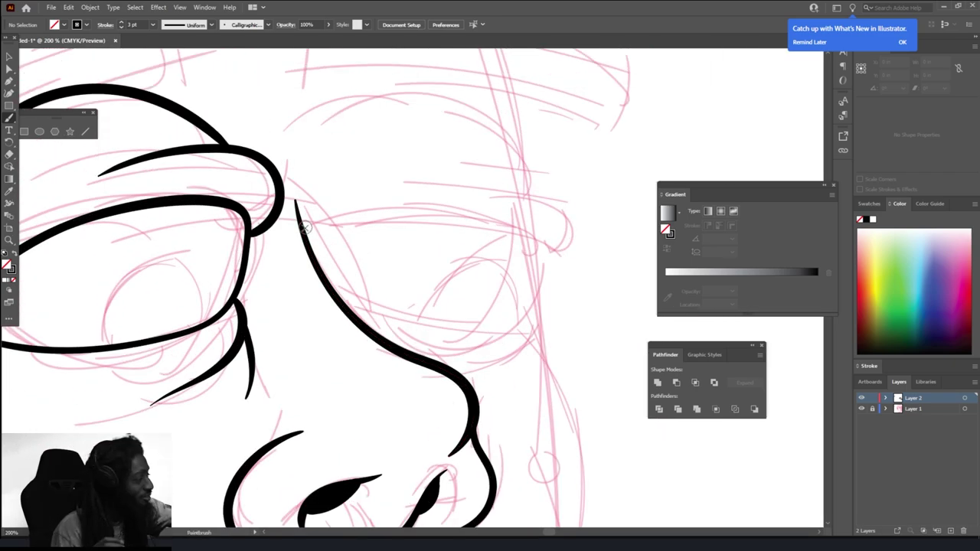
Step: Ink the right eye's outlines, curled lid and brow arc, then the iris arcs in both eyes
drag(341, 219, 544, 246)
drag(361, 326, 505, 325)
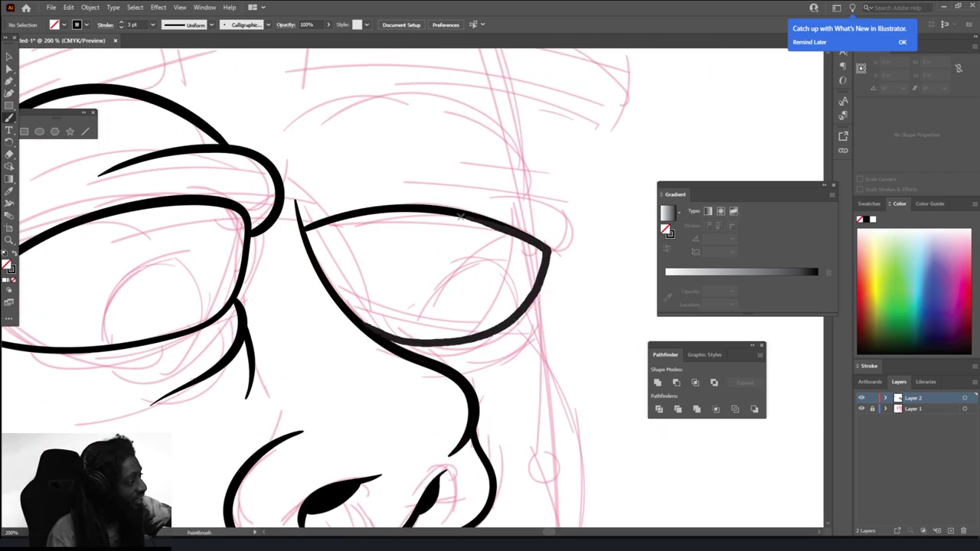
drag(552, 264, 421, 182)
drag(297, 162, 533, 185)
drag(542, 290, 494, 356)
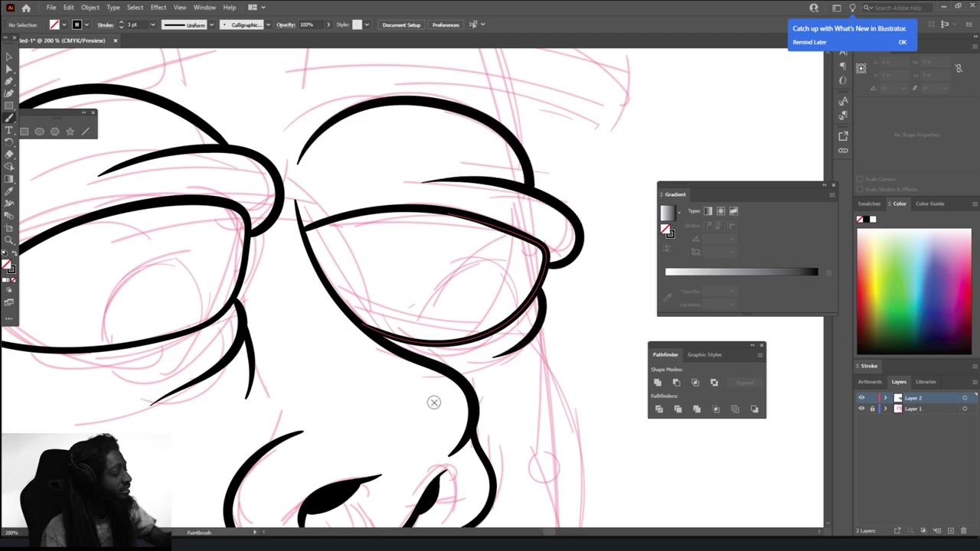
mouse_move(433, 402)
mouse_down()
mouse_move(313, 296)
mouse_move(218, 304)
mouse_move(215, 337)
mouse_up()
drag(516, 334, 629, 307)
Step: Ink the left cheek curve, the lip outlines and a short stroke below the lower lip
scroll(536, 360, down, 5)
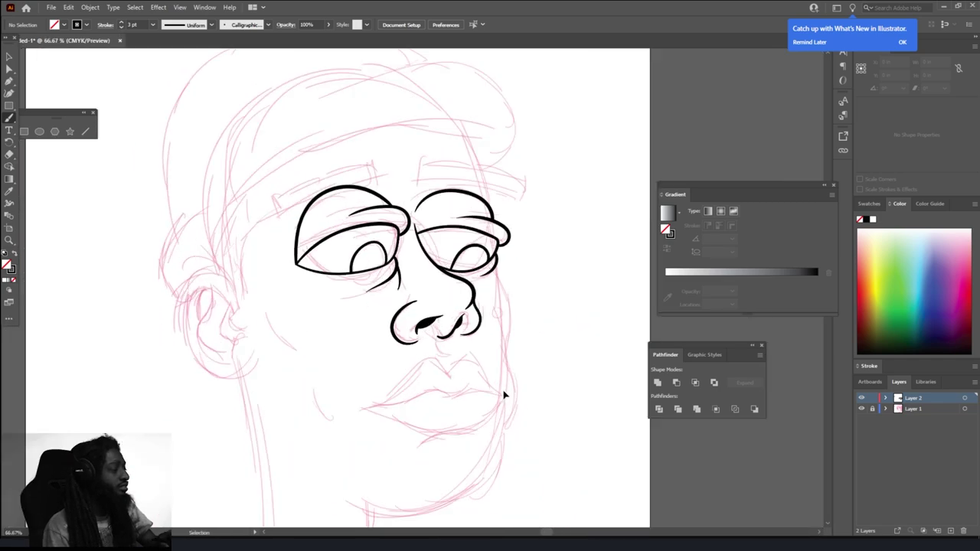
scroll(239, 291, up, 4)
drag(200, 446, 128, 338)
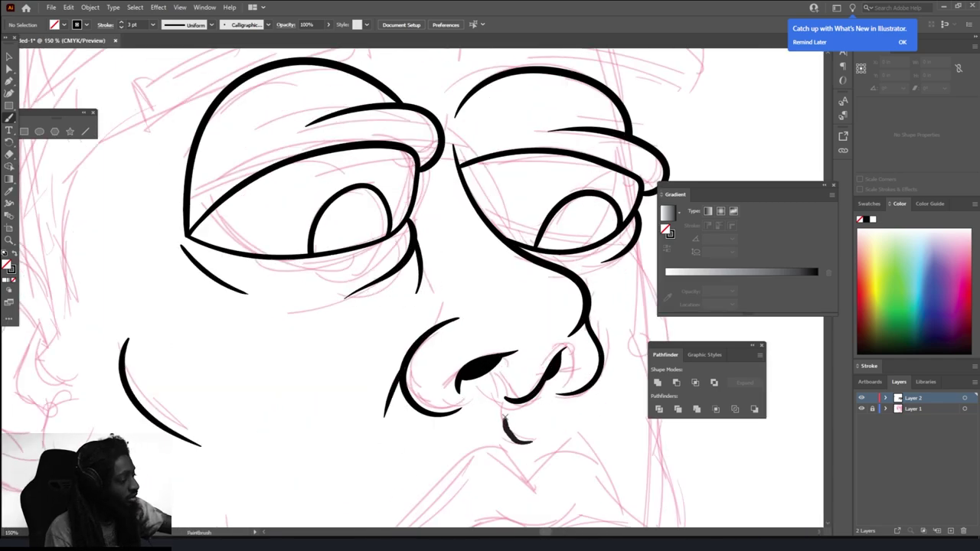
drag(505, 417, 466, 268)
mouse_move(303, 410)
mouse_down()
mouse_move(460, 373)
mouse_move(555, 370)
mouse_up()
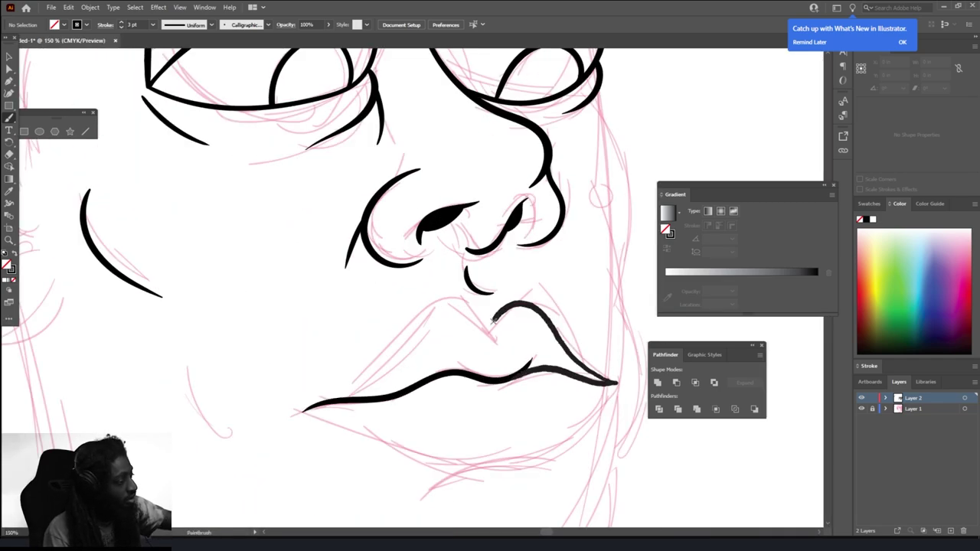
mouse_move(496, 341)
mouse_down()
mouse_move(293, 413)
mouse_move(617, 383)
mouse_up()
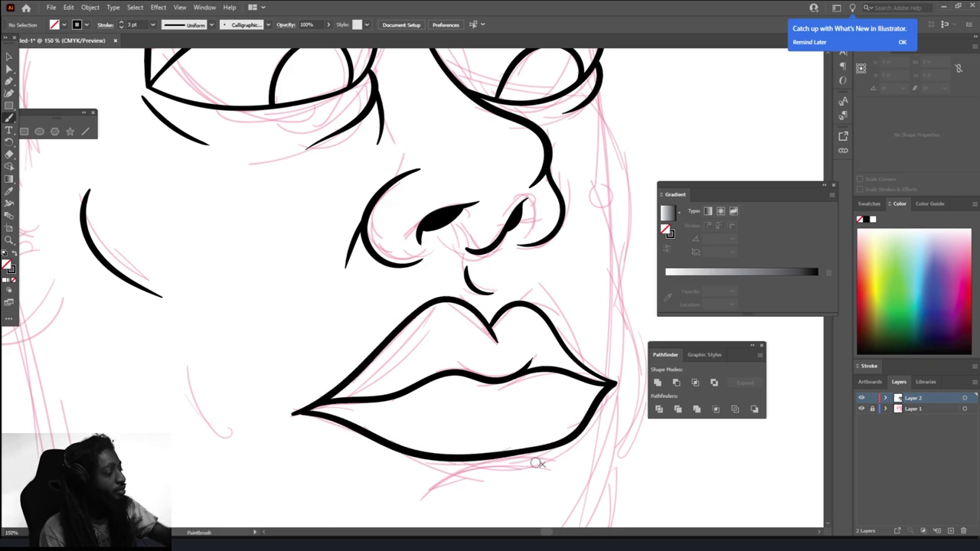
mouse_move(539, 463)
mouse_down()
mouse_move(465, 322)
mouse_move(347, 361)
mouse_up()
Step: Ink the right jawline, redrawing it from the chin to the right cheek
scroll(278, 401, up, 2)
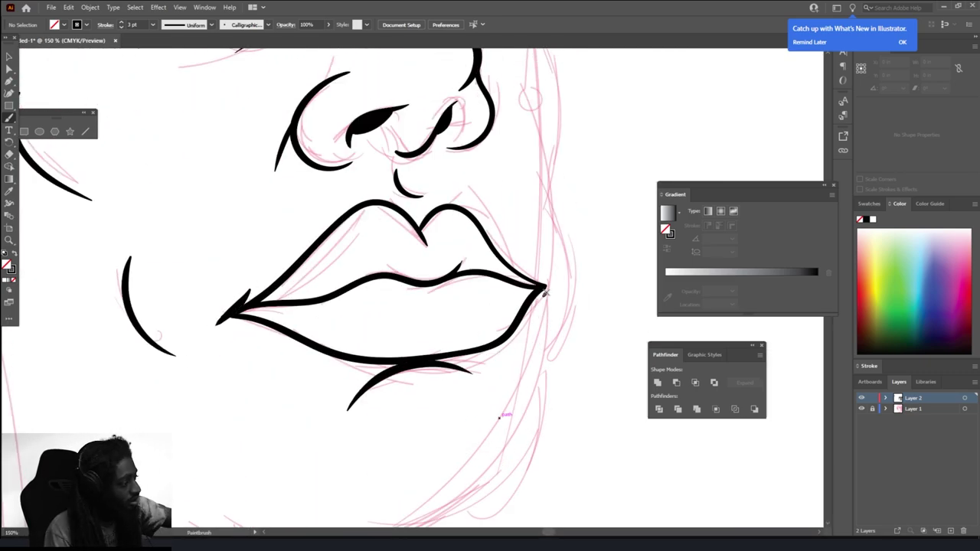
scroll(545, 291, up, 3)
drag(567, 214, 540, 421)
scroll(540, 421, up, 3)
mouse_move(536, 153)
mouse_down()
mouse_move(560, 375)
mouse_move(297, 303)
mouse_up()
key(ctrl+minus)
key(ctrl+minus)
key(ctrl+minus)
key(ctrl+plus)
key(ctrl+plus)
scroll(284, 291, up, 2)
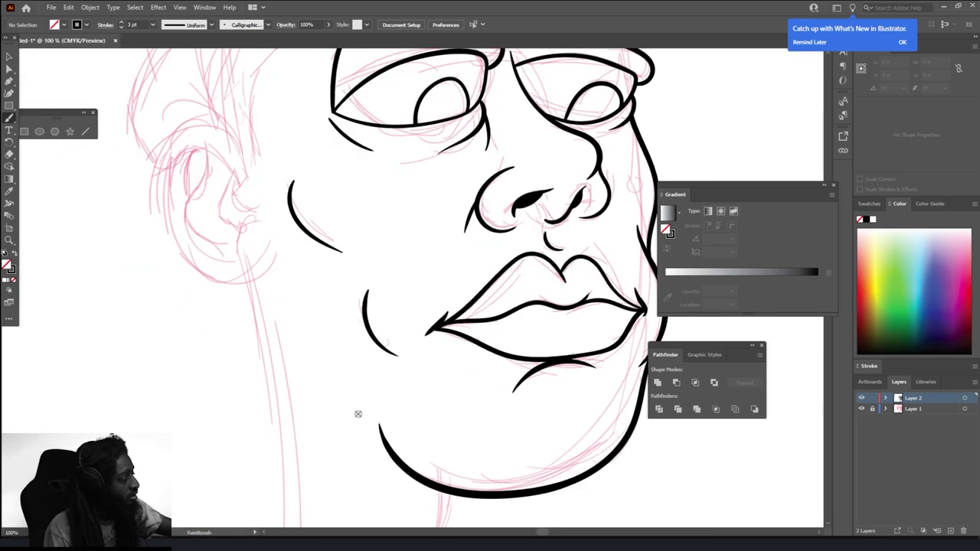
key(ctrl+z)
scroll(364, 423, right, 1)
drag(341, 436, 642, 352)
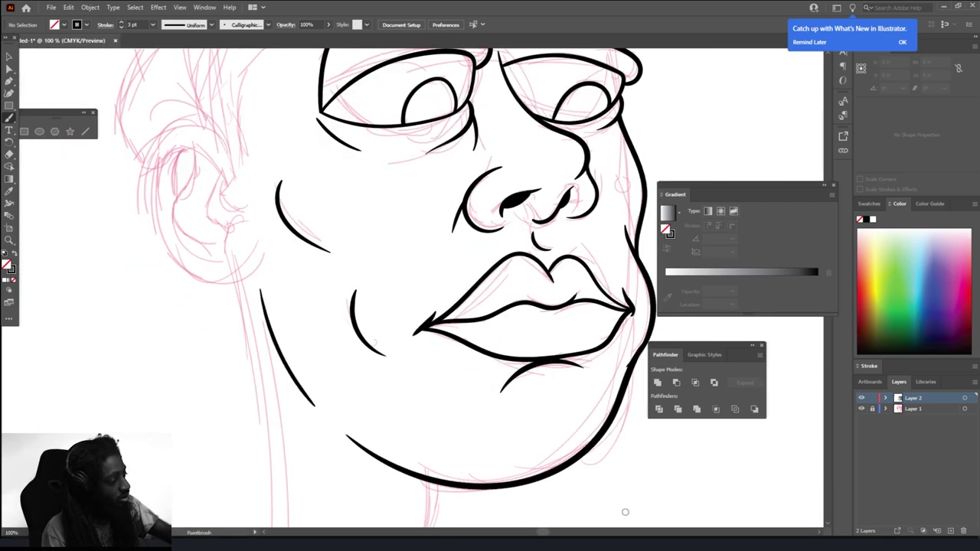
Step: Discard a stray forehead line and draw the long lower edge of the hat brim
key(ctrl+plus)
scroll(452, 417, right, 3)
key(ctrl+0)
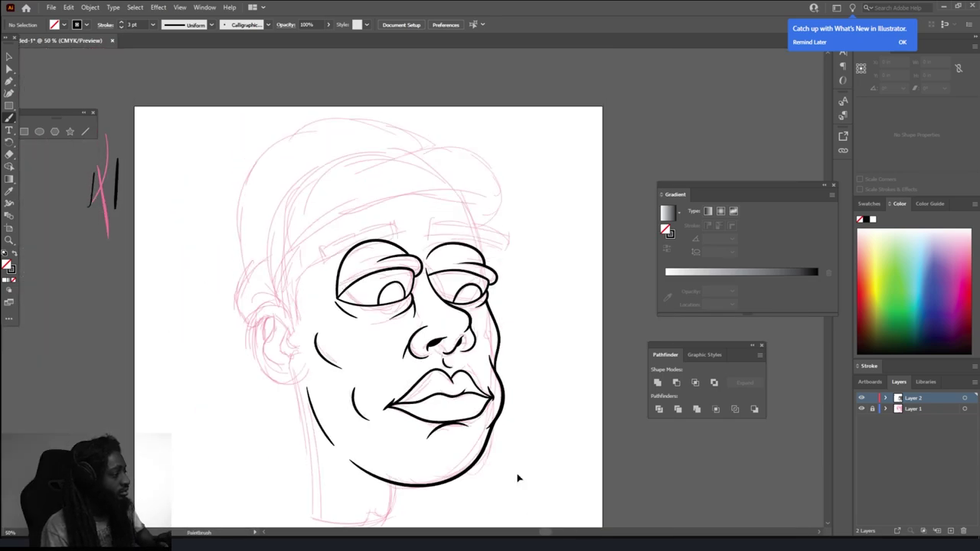
key(ctrl+1)
scroll(115, 398, down, 2)
scroll(115, 399, left, 3)
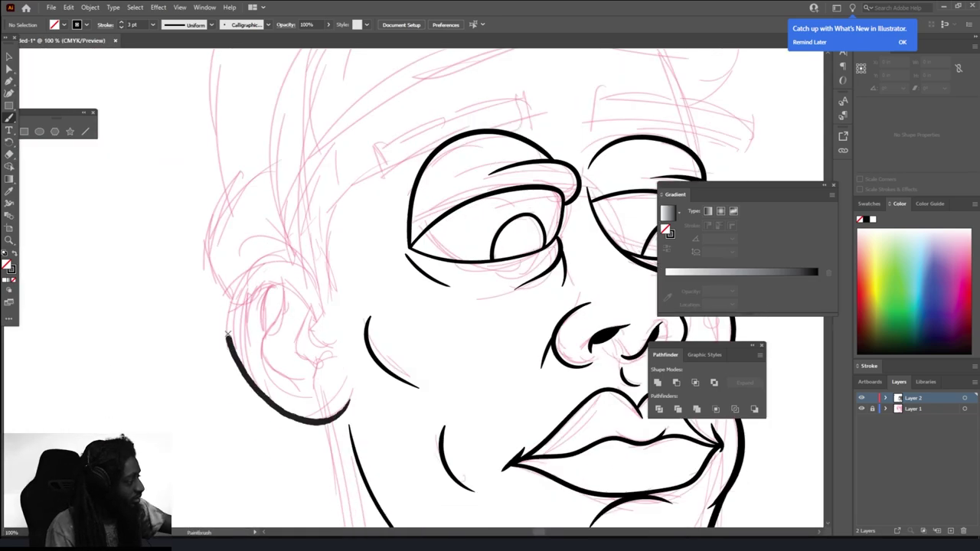
scroll(103, 406, right, 2)
scroll(229, 344, up, 2)
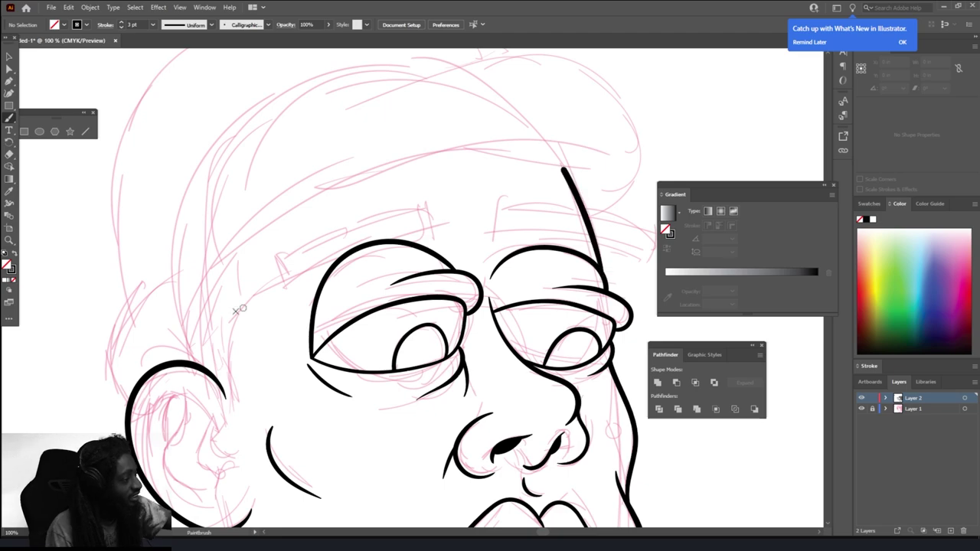
drag(288, 274, 445, 192)
key(ctrl+0)
key(ctrl+1)
key(ctrl+z)
mouse_move(564, 190)
mouse_down()
mouse_move(167, 312)
mouse_move(122, 380)
mouse_up()
Step: Ink the brim curve toward the ear and the hat's top curve, thickened to 7 pt
scroll(122, 381, up, 1)
scroll(123, 380, left, 2)
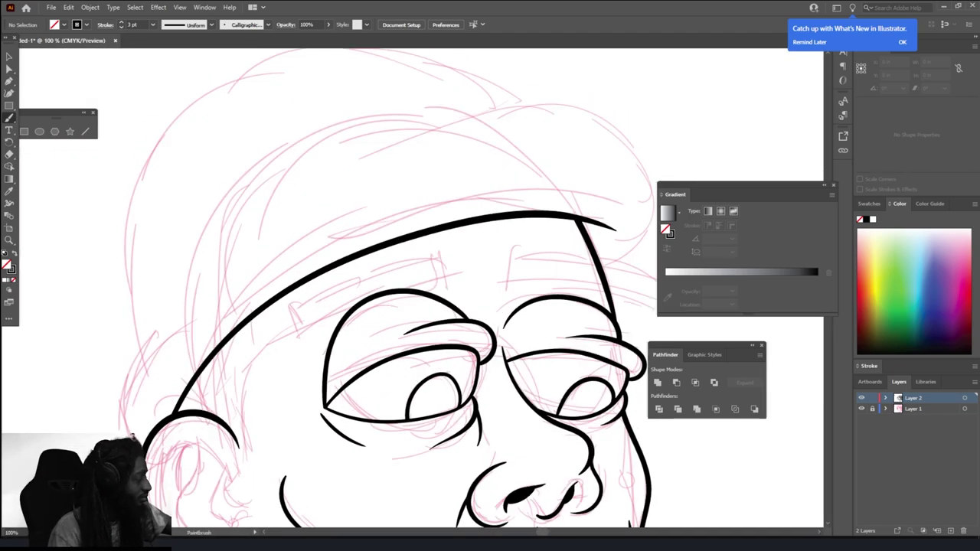
drag(253, 187, 117, 420)
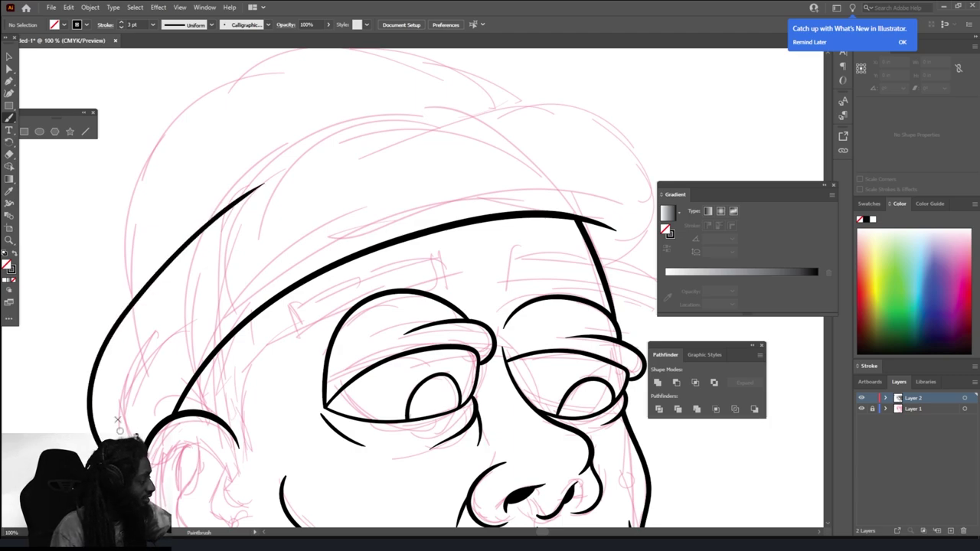
mouse_move(632, 253)
mouse_down()
mouse_move(389, 115)
mouse_move(335, 157)
mouse_up()
key(ctrl+0)
key(ctrl+plus)
key(ctrl+plus)
key(v)
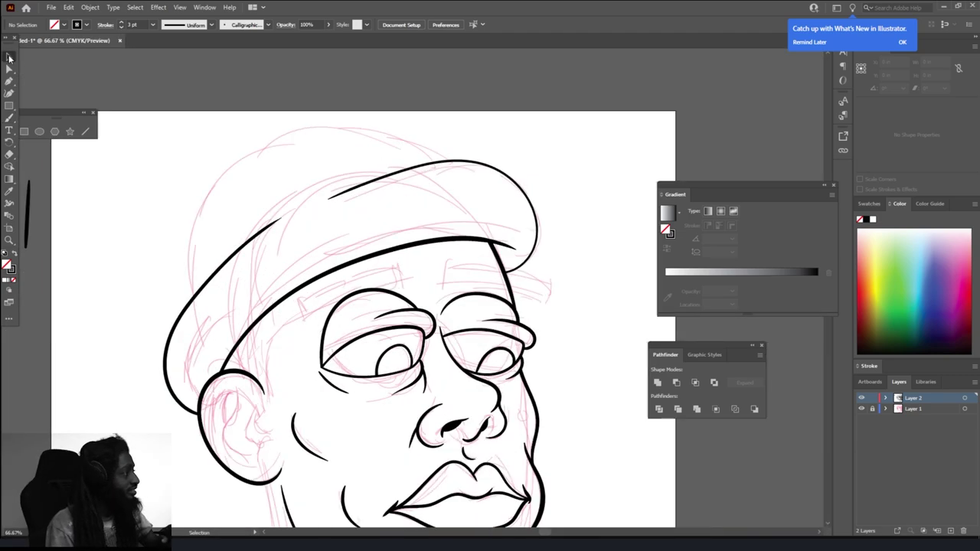
click(120, 22)
click(121, 22)
click(120, 22)
click(175, 179)
key(ctrl+plus)
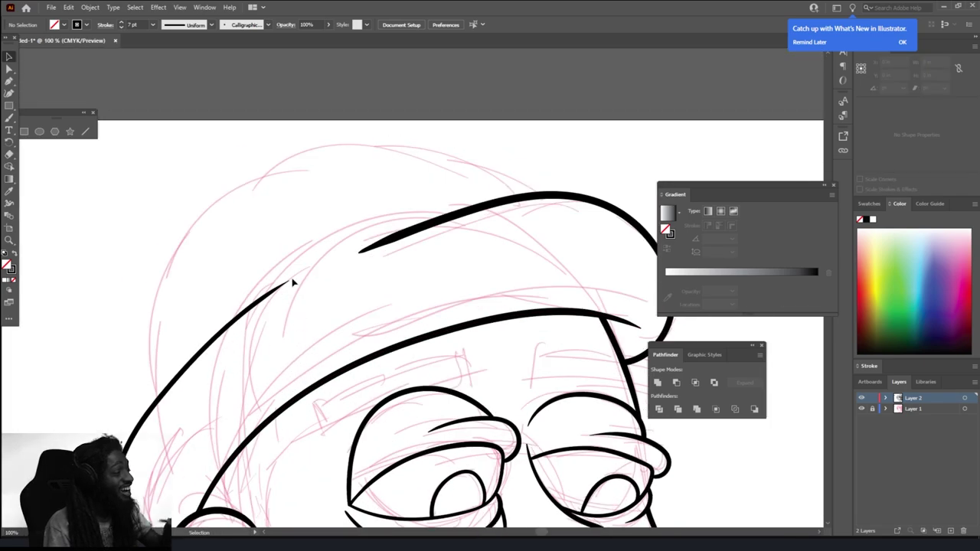
click(152, 25)
Step: Paintbrush the rounded crown of the hat and the left edge of the brim
key(b)
drag(145, 421, 512, 196)
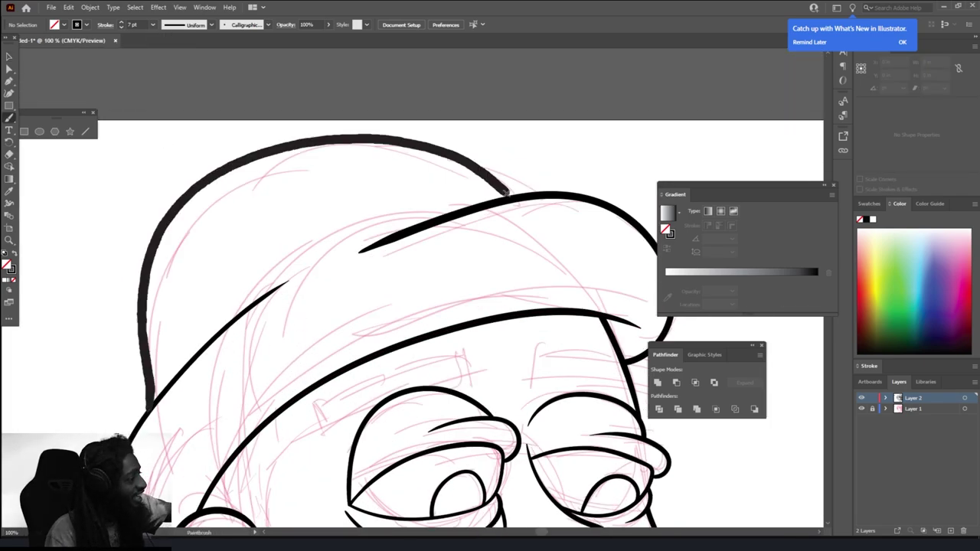
key(ctrl+minus)
key(ctrl+plus)
drag(157, 505, 330, 136)
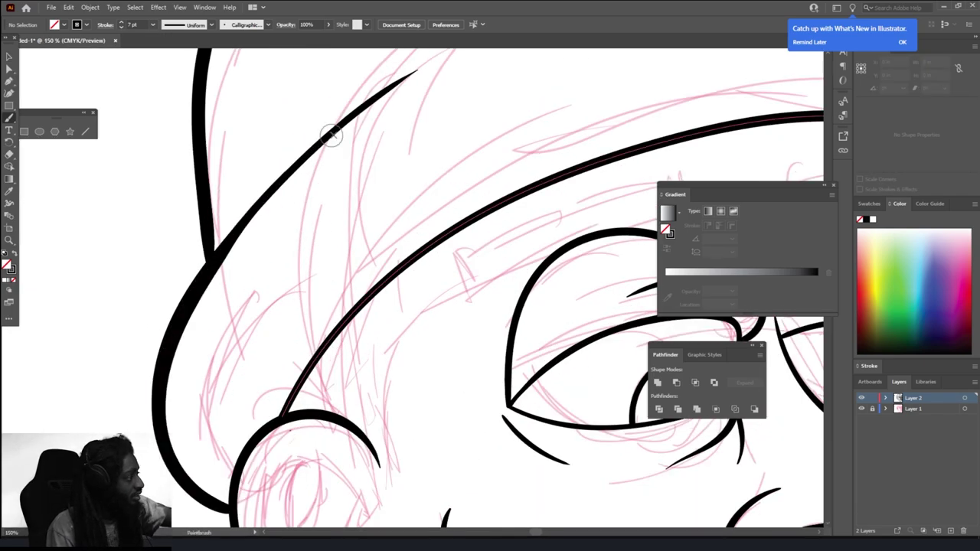
Step: Draw the dripping strokes below the jaw and down the neck
key(ctrl+minus)
key(ctrl+minus)
key(ctrl+minus)
key(ctrl+plus)
key(ctrl+plus)
key(ctrl+plus)
key(ctrl+plus)
mouse_move(504, 285)
mouse_down()
mouse_move(377, 443)
mouse_move(227, 375)
mouse_move(225, 164)
mouse_up()
scroll(225, 164, up, 3)
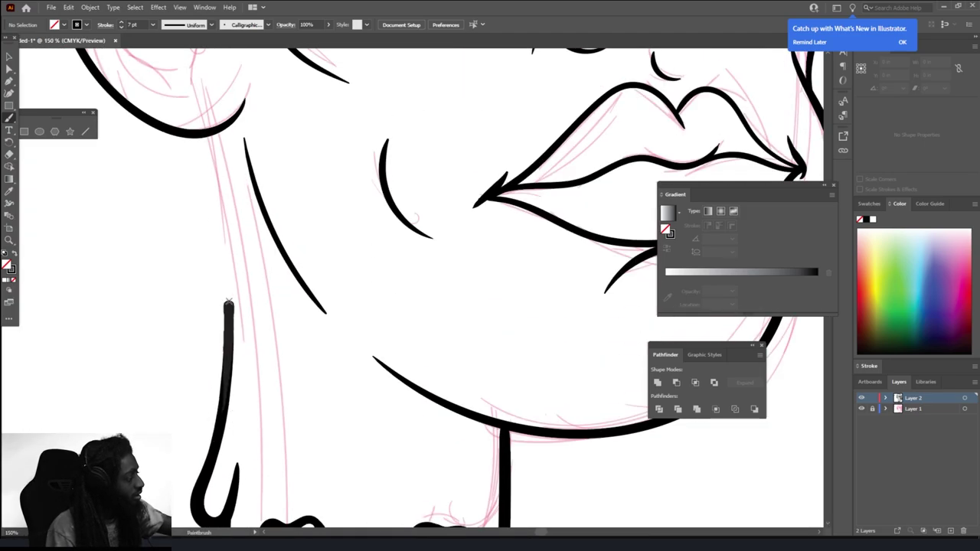
drag(225, 307, 216, 132)
Step: Ink the ear's inner curve and an S-curve earlobe stroke at 5 pt
key(ctrl+minus)
key(ctrl+minus)
key(ctrl+minus)
key(ctrl+plus)
key(ctrl+plus)
key(ctrl+plus)
mouse_move(399, 348)
mouse_down()
mouse_move(366, 346)
mouse_move(222, 222)
mouse_up()
key(ctrl+z)
drag(222, 331, 397, 349)
click(153, 24)
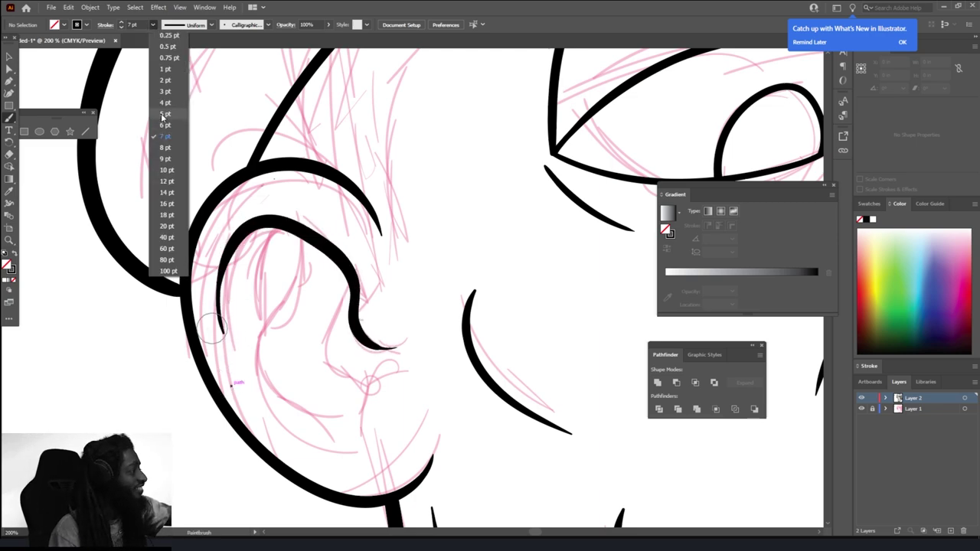
click(168, 117)
mouse_move(369, 415)
mouse_down()
mouse_move(337, 452)
mouse_move(402, 375)
mouse_move(354, 290)
mouse_up()
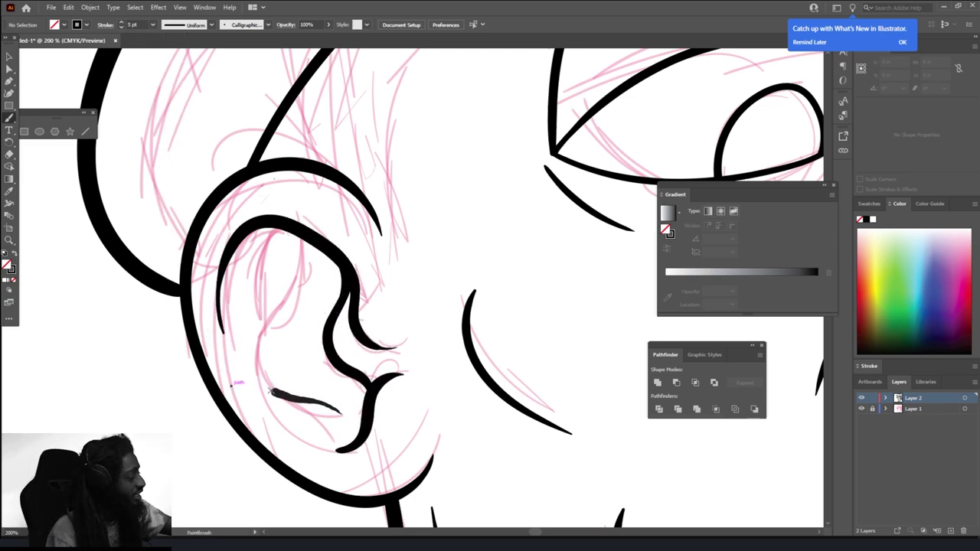
drag(270, 392, 309, 246)
key(ctrl+minus)
key(ctrl+minus)
key(ctrl+minus)
Step: Draw the black-filled, no-stroke Pencil shadow under the hat brim
click(862, 409)
key(ctrl+plus)
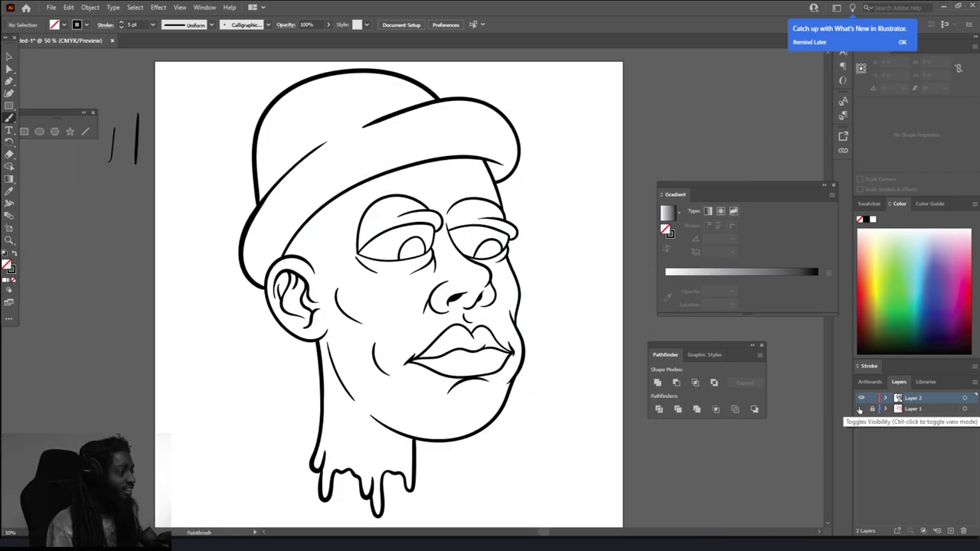
key(ctrl+plus)
click(13, 255)
key(n)
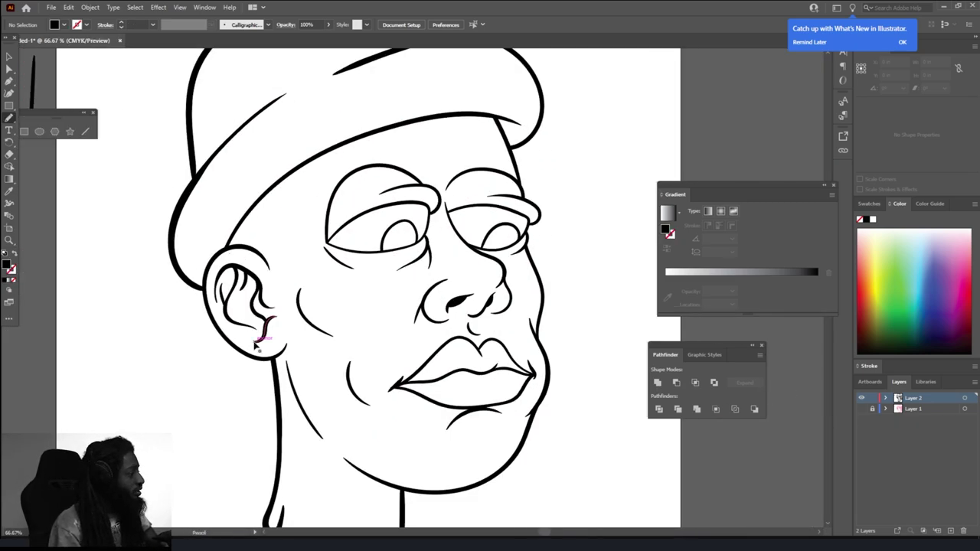
key(ctrl+plus)
key(ctrl+plus)
key(ctrl+plus)
drag(365, 147, 366, 145)
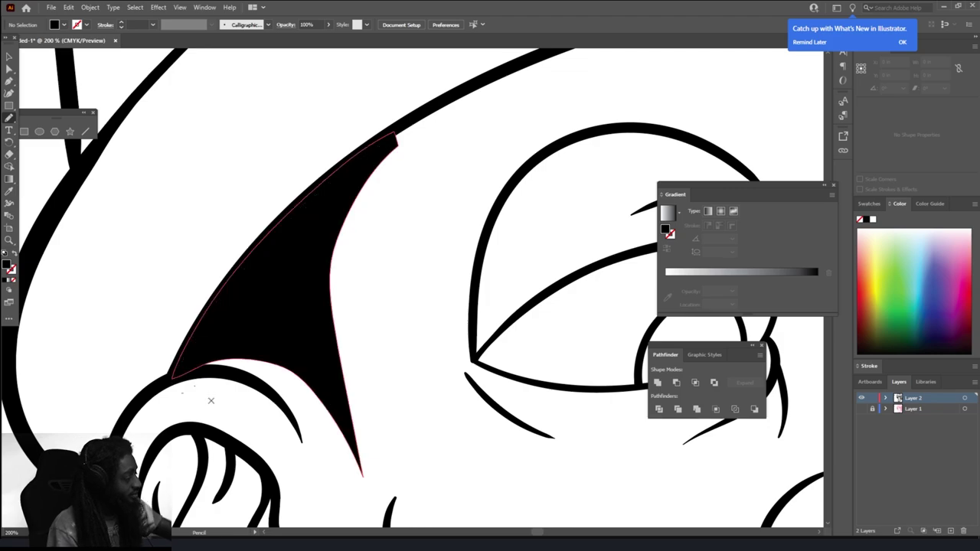
Step: Draw both bold black filled eyebrows over the sketch
key(ctrl+minus)
click(862, 409)
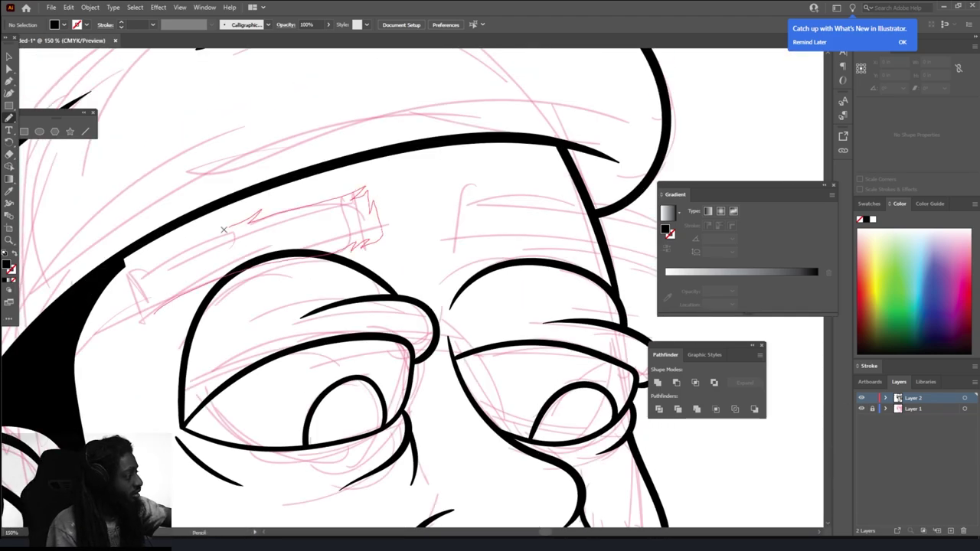
drag(223, 230, 227, 231)
key(ctrl+plus)
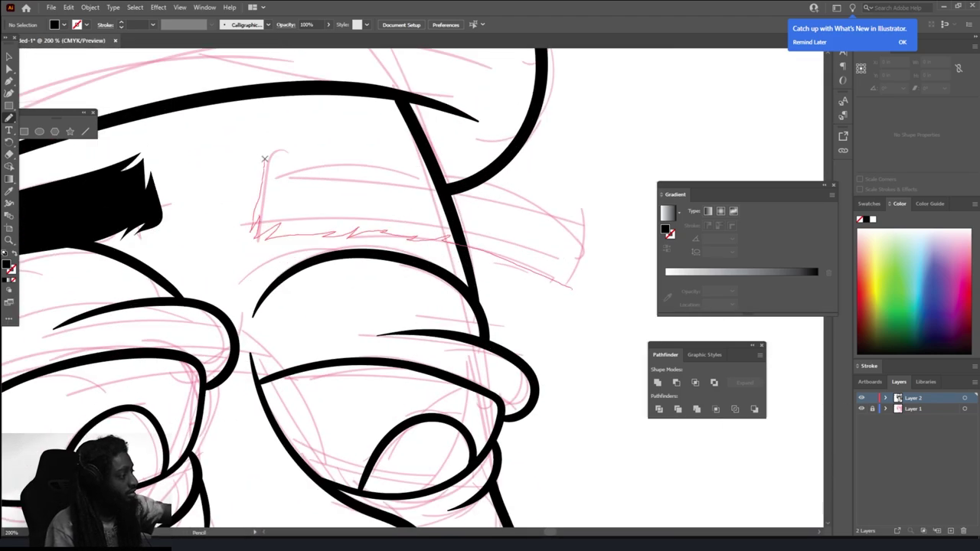
key(ctrl+0)
key(ctrl+plus)
key(ctrl+plus)
key(ctrl+plus)
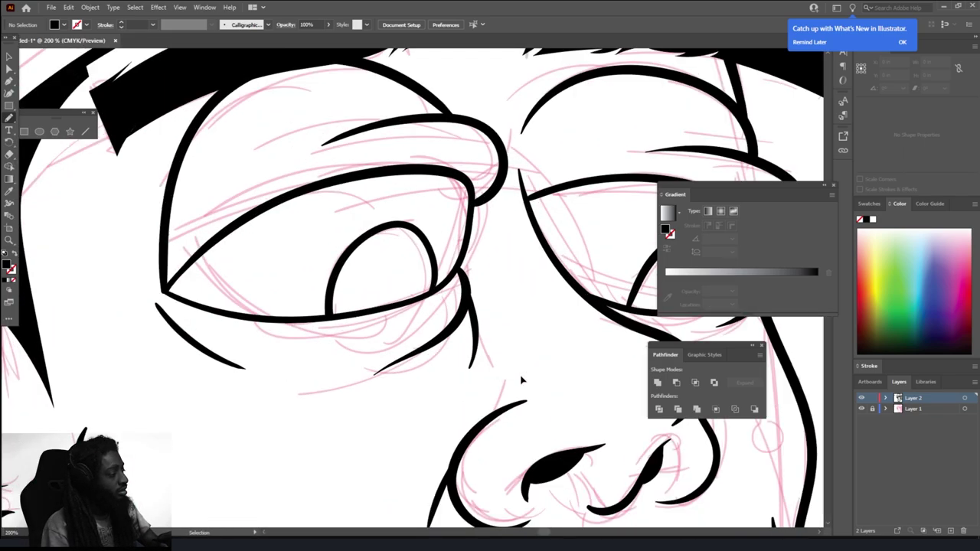
key(ctrl+plus)
drag(426, 305, 360, 231)
Step: Draw black filled pupils in both eyes
drag(401, 314, 423, 306)
key(ctrl+minus)
key(ctrl+minus)
key(ctrl+minus)
key(ctrl+plus)
key(ctrl+plus)
key(ctrl+plus)
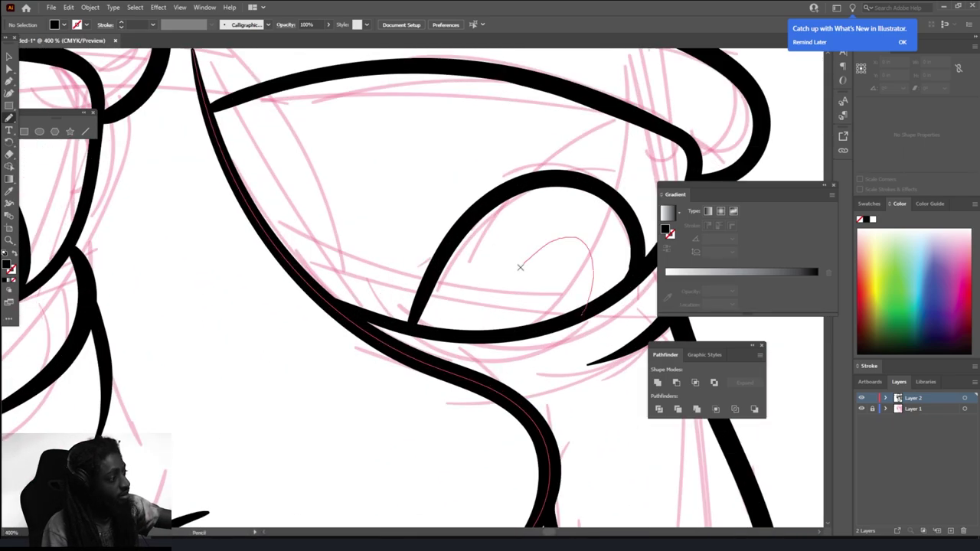
drag(521, 262, 537, 322)
key(ctrl+minus)
key(ctrl+minus)
key(ctrl+minus)
Step: Swap to an unfilled black Paintbrush stroke and add an extra drip line under the neck
key(ctrl+minus)
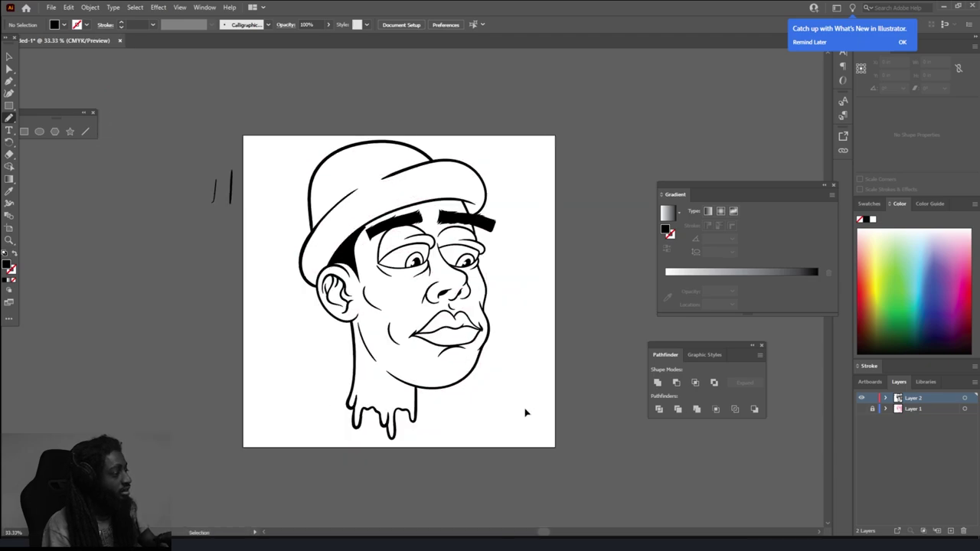
key(ctrl+plus)
key(ctrl+plus)
key(ctrl+plus)
key(ctrl+minus)
drag(9, 117, 30, 146)
key(ctrl+plus)
key(ctrl+plus)
key(ctrl+plus)
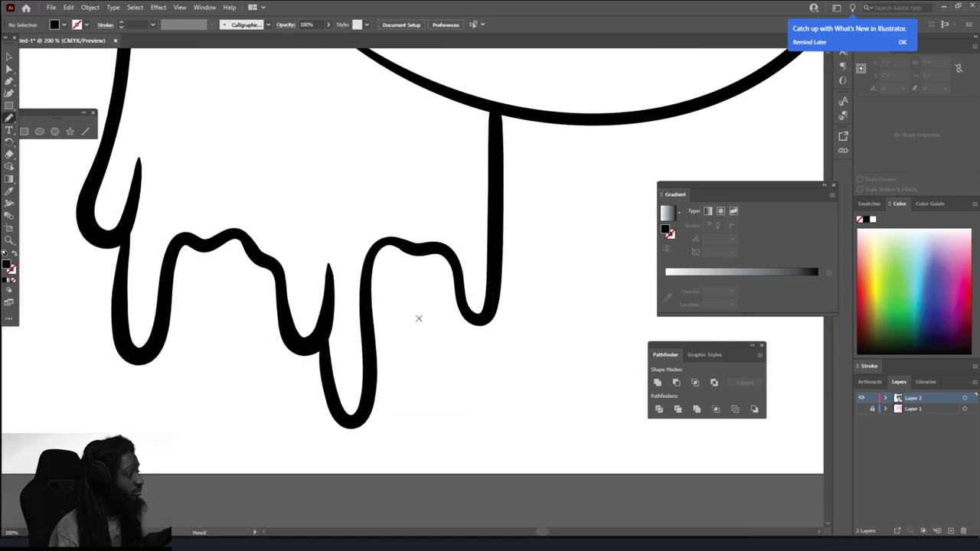
key(shift+x)
drag(459, 295, 275, 385)
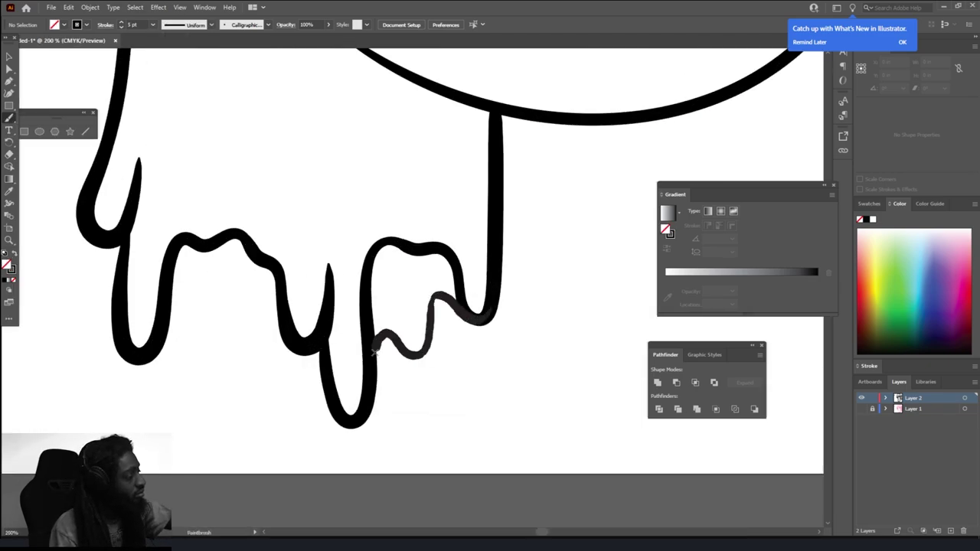
key(ctrl+minus)
key(ctrl+minus)
key(ctrl+minus)
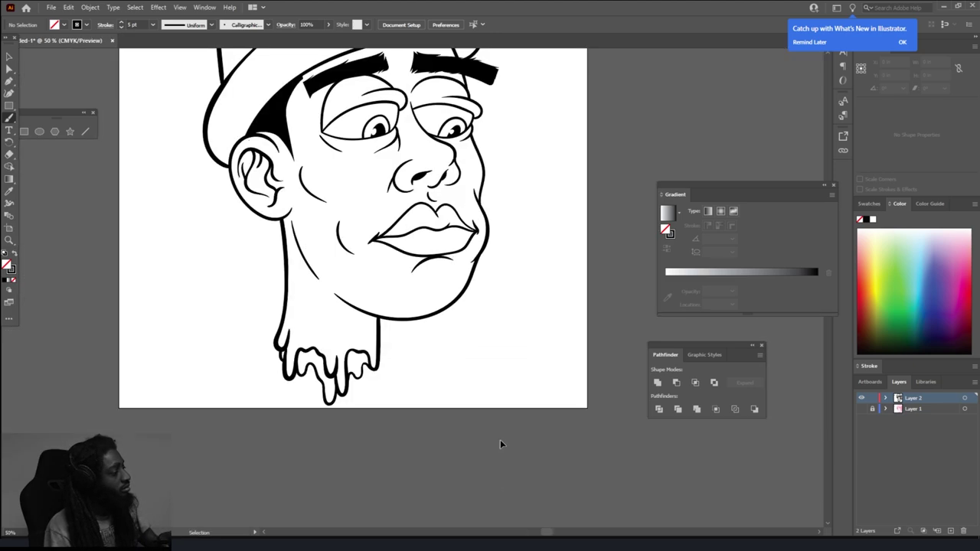
key(ctrl+minus)
key(ctrl+minus)
Step: Expand the face line art's appearance, then duplicate Layer 2 and lock the copy
key(v)
drag(234, 212, 520, 434)
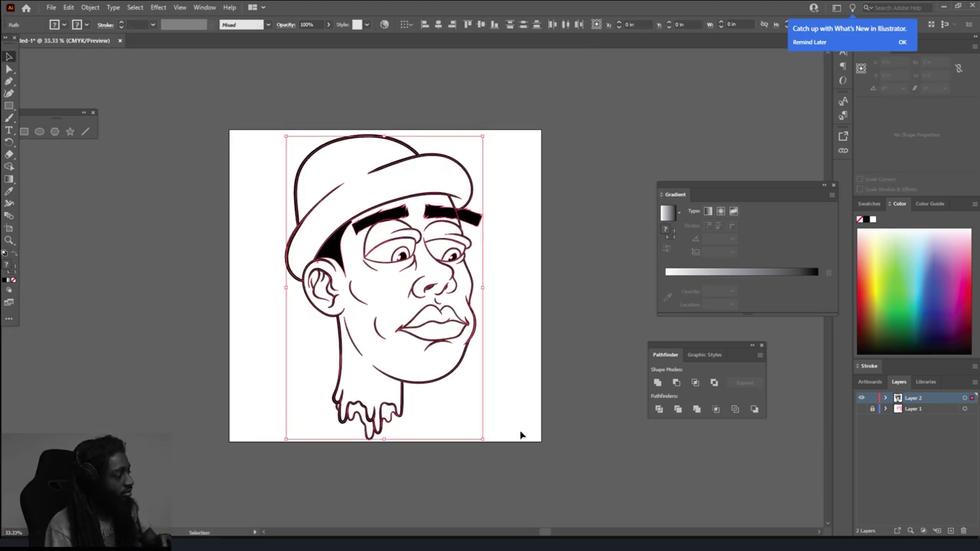
click(89, 7)
click(128, 139)
key(ctrl+shift+a)
drag(911, 399, 951, 531)
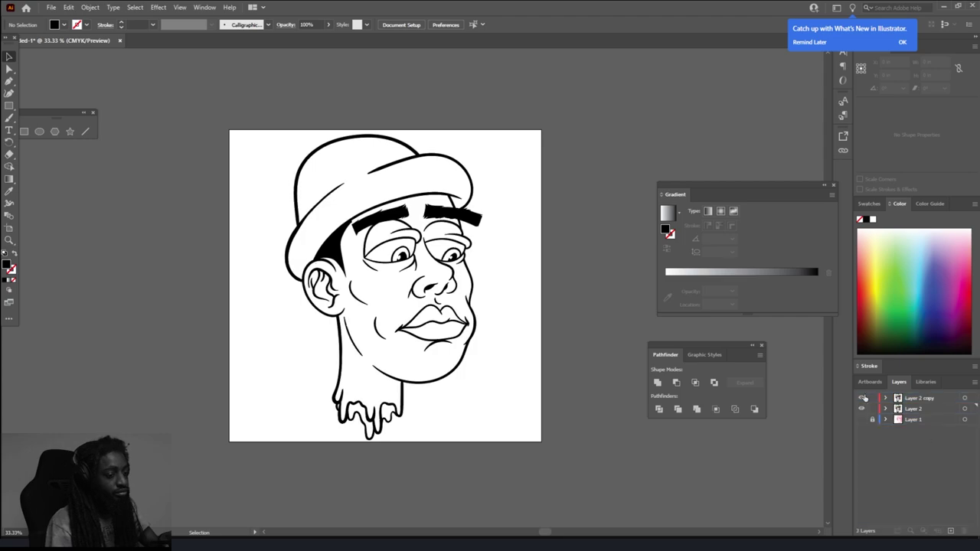
click(872, 398)
Step: Load the CHIWORLD SKIN TONES library from G:\pc files\New folder (3) and pick a reddish skin fill
click(870, 203)
click(863, 354)
click(904, 342)
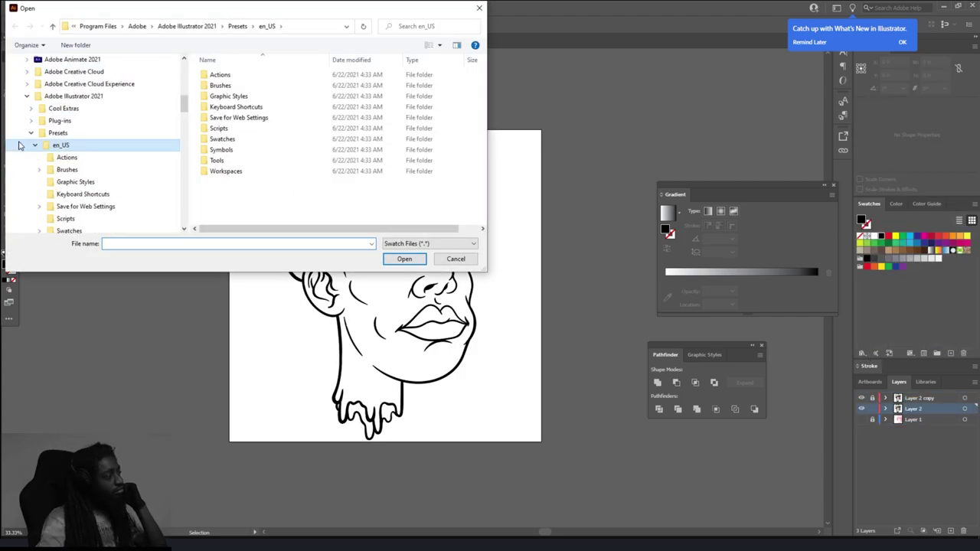
scroll(77, 138, down, 5)
scroll(29, 138, down, 5)
click(45, 169)
scroll(337, 138, down, 3)
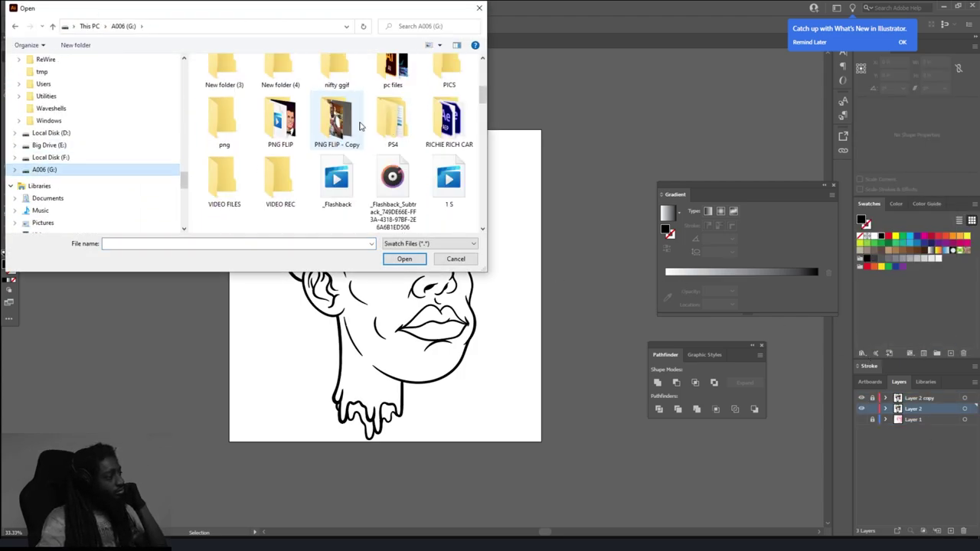
double_click(392, 73)
scroll(384, 144, down, 3)
double_click(384, 144)
double_click(246, 99)
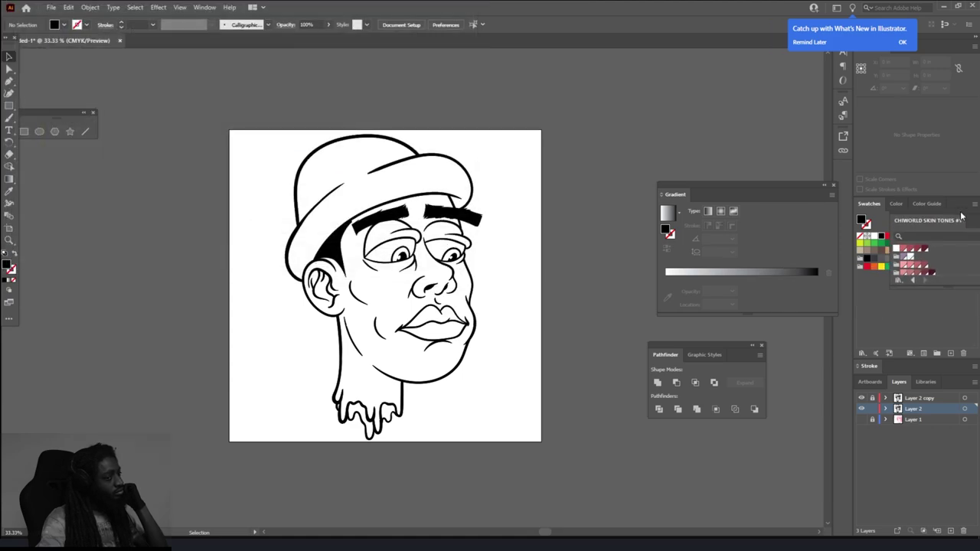
click(875, 321)
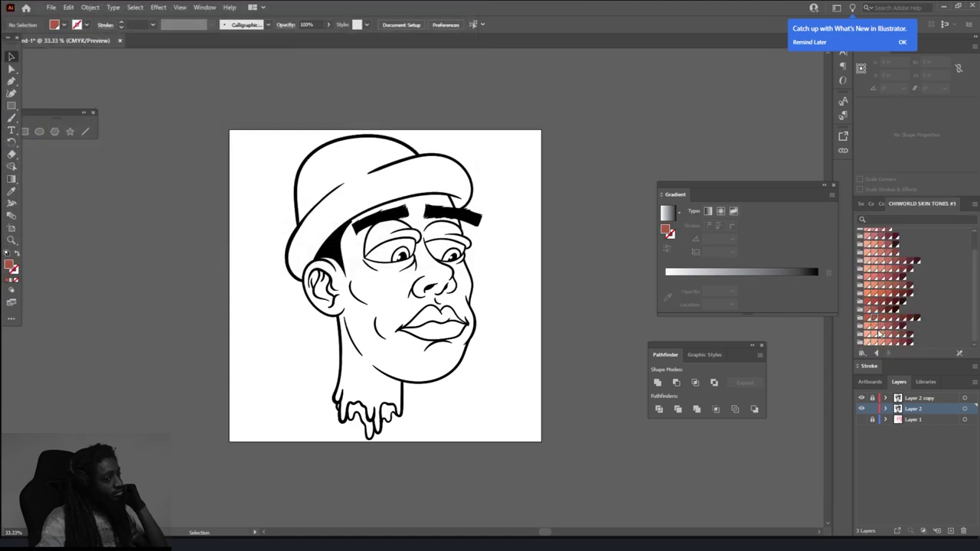
Step: Add a skin-tone rectangle, divide it along the line art and isolate the group
key(ctrl+f)
click(431, 503)
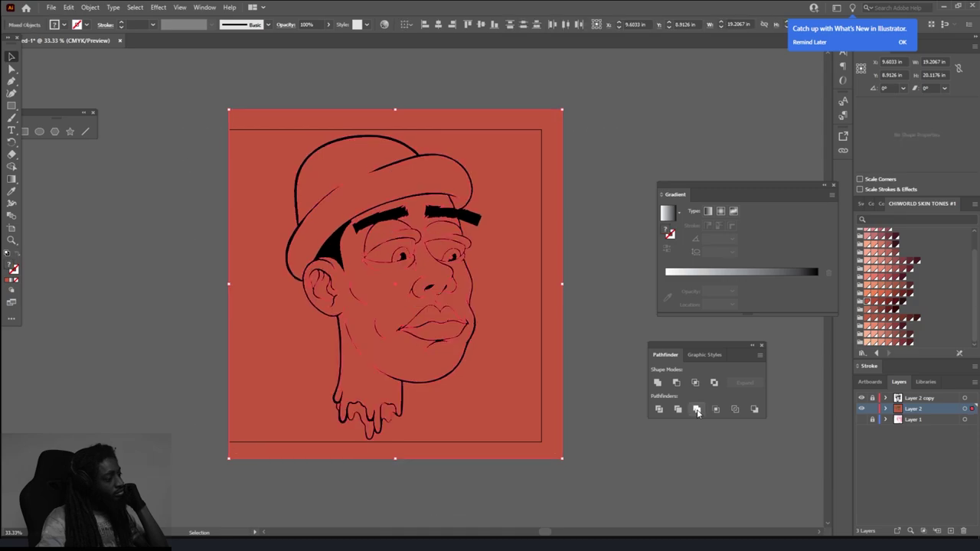
double_click(527, 408)
key(ctrl+equal)
Step: Fill the hat with green from the Color Picker
double_click(9, 264)
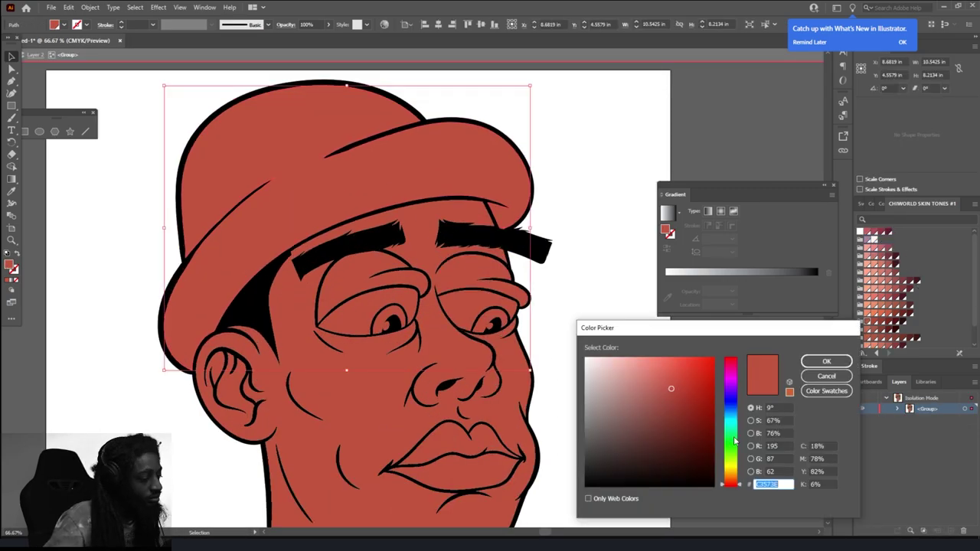
click(729, 438)
click(707, 367)
click(823, 360)
Step: Make the eye whites white and the lips pink with a darker mauve upper lip
click(483, 283)
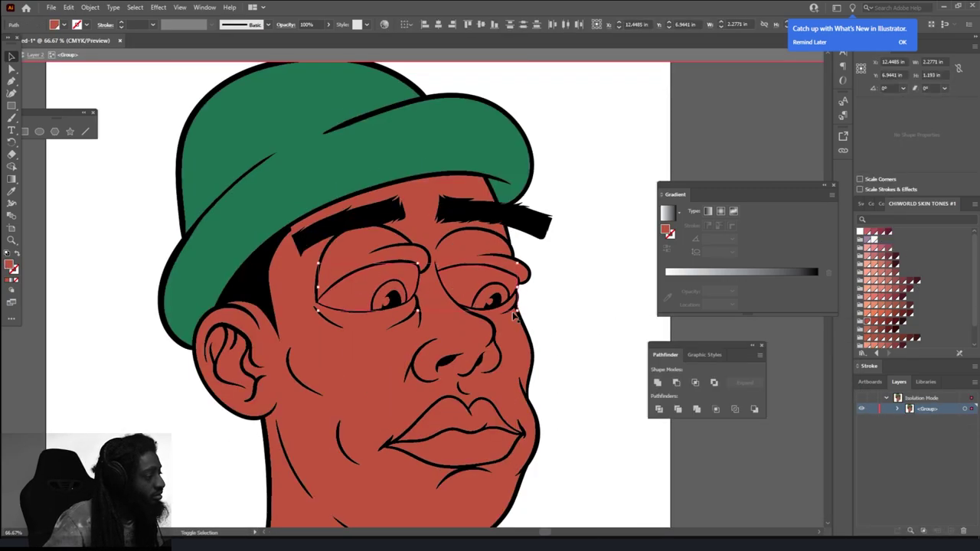
key(d)
scroll(584, 306, down, 3)
click(459, 329)
click(889, 252)
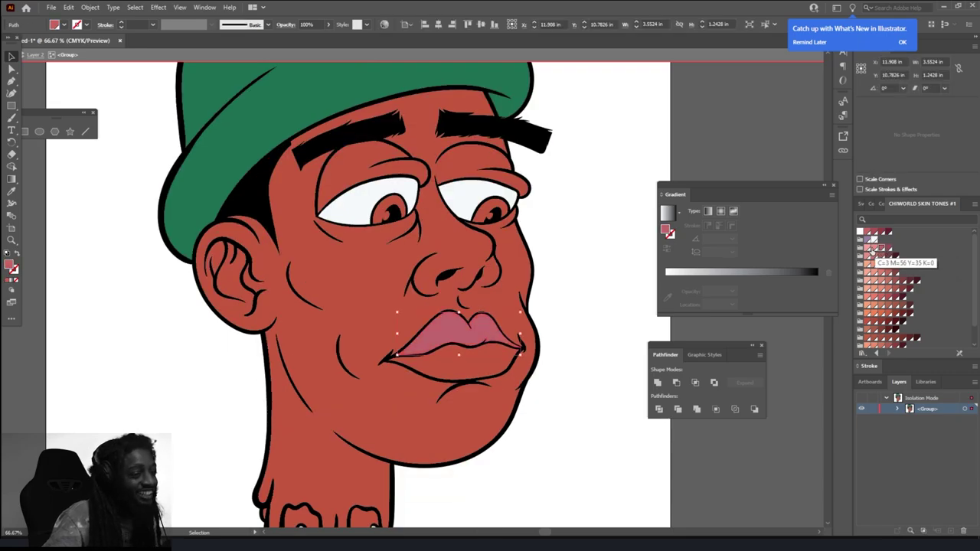
click(873, 249)
click(579, 297)
Step: Fill the irises dark brown
scroll(448, 199, up, 2)
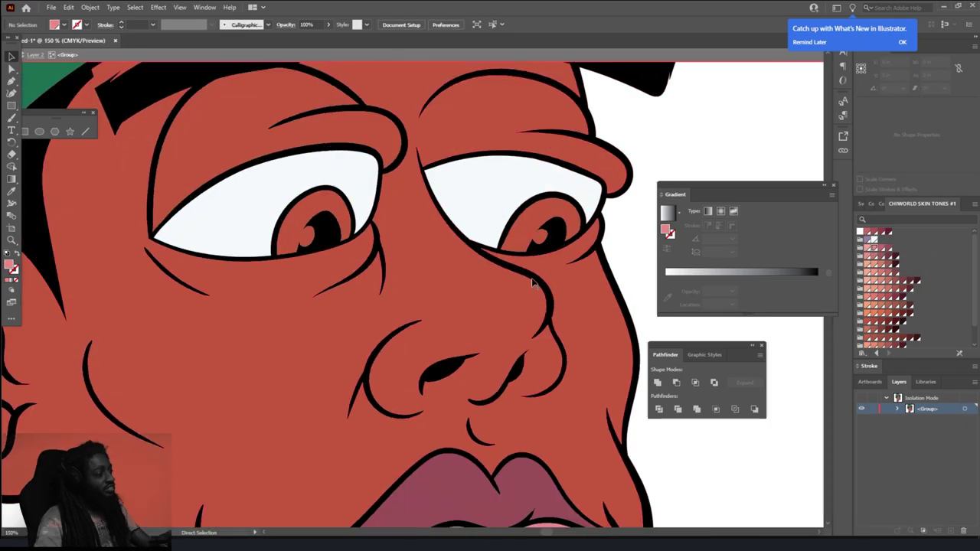
click(289, 233)
double_click(9, 264)
click(822, 360)
Step: Paint the chin drips dark red and exit the isolated group
key(ctrl+0)
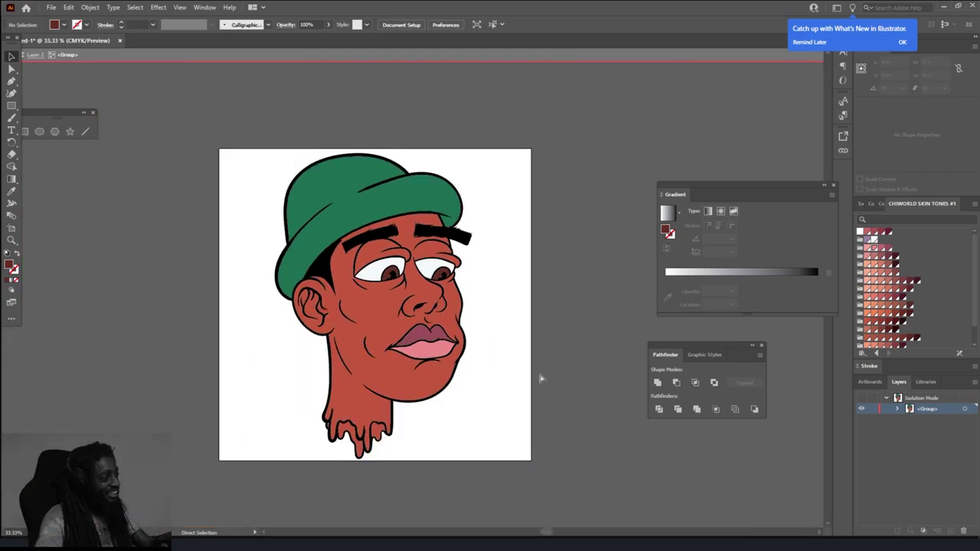
scroll(216, 438, up, 1)
drag(220, 444, 383, 460)
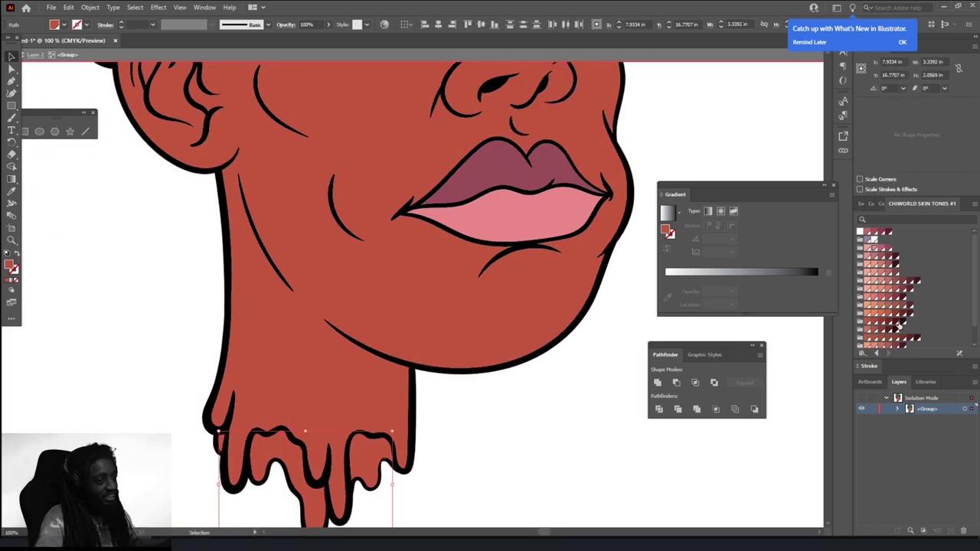
scroll(551, 422, down, 2)
double_click(551, 423)
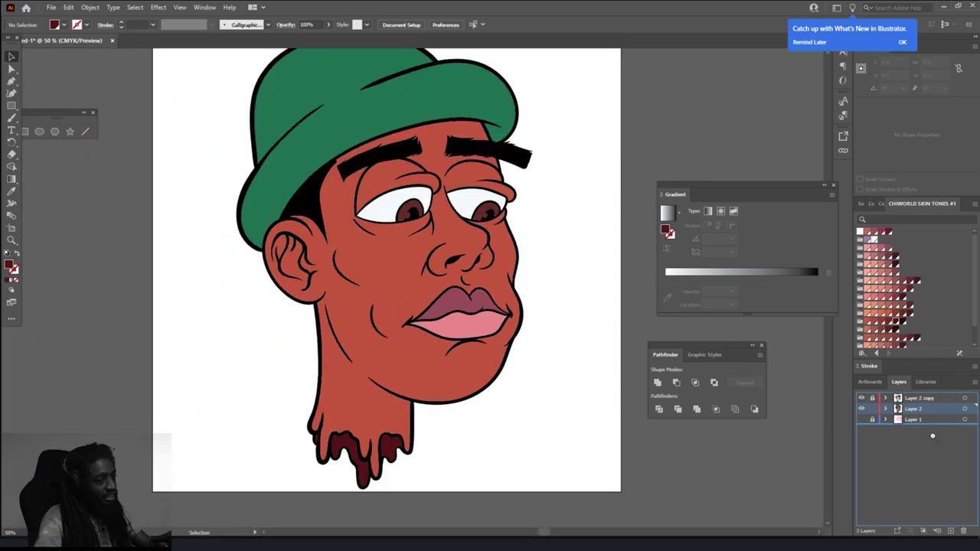
Step: Delete the red eyelid shape from inside its group, then exit the group
double_click(392, 326)
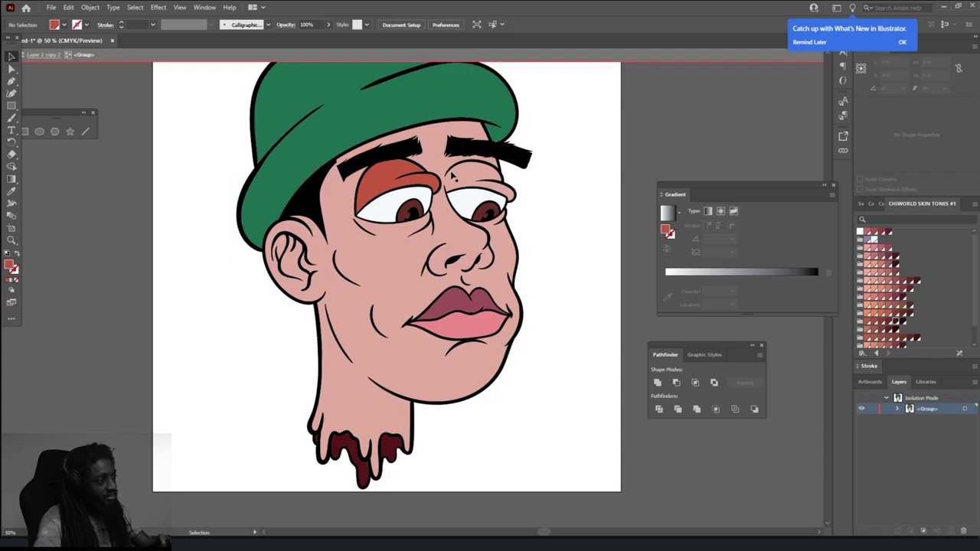
click(384, 182)
key(Delete)
key(Escape)
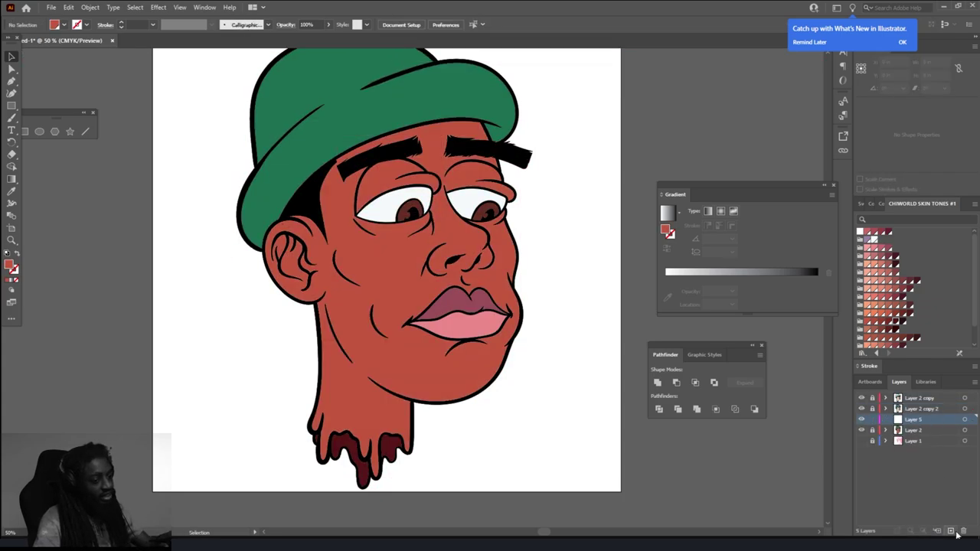
Step: Draw a nose shadow shape and fill it with a darker skin tone
scroll(471, 245, up, 5)
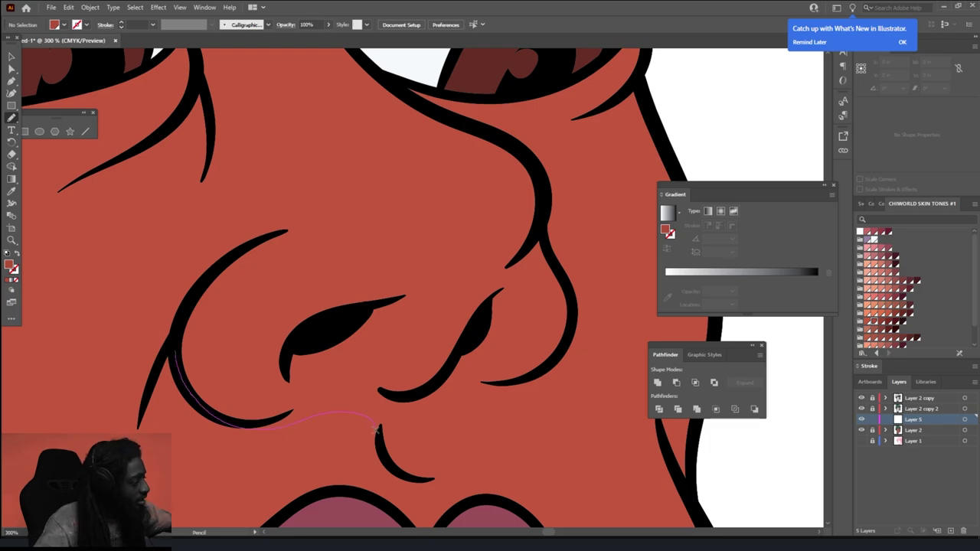
drag(326, 280, 327, 280)
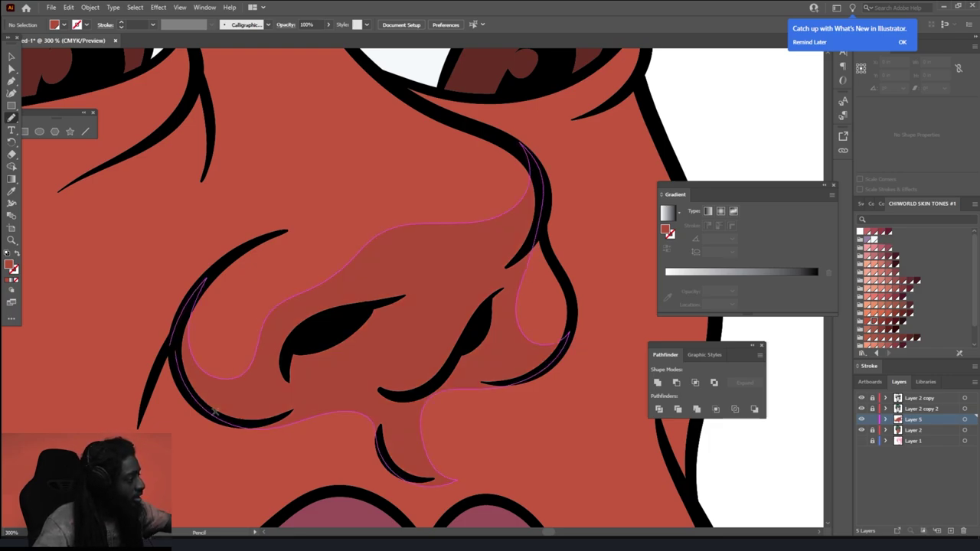
scroll(429, 307, down, 3)
click(885, 325)
key(ctrl+shift+a)
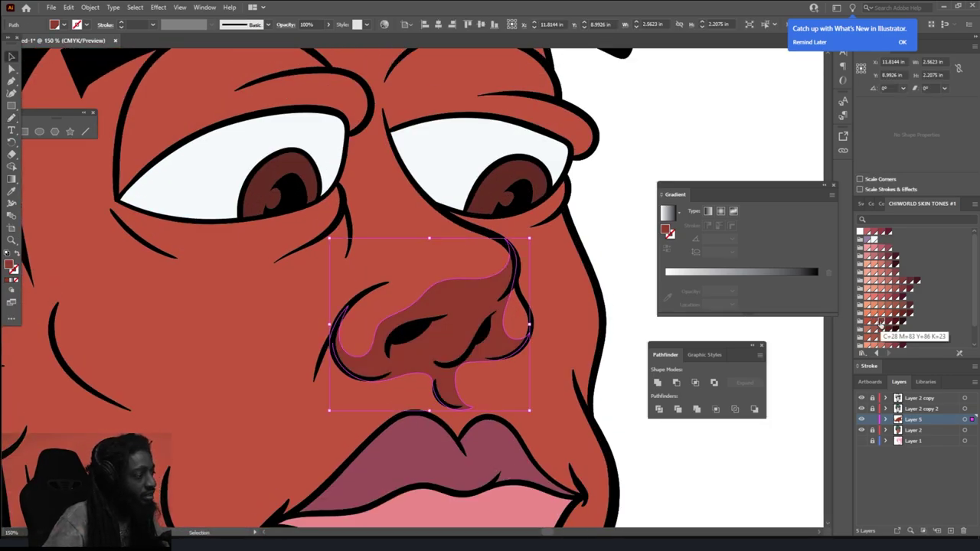
scroll(429, 307, down, 3)
scroll(315, 206, up, 5)
Step: With the Pencil, draw shadow shapes beside the left eye and along the upper eyelid
key(n)
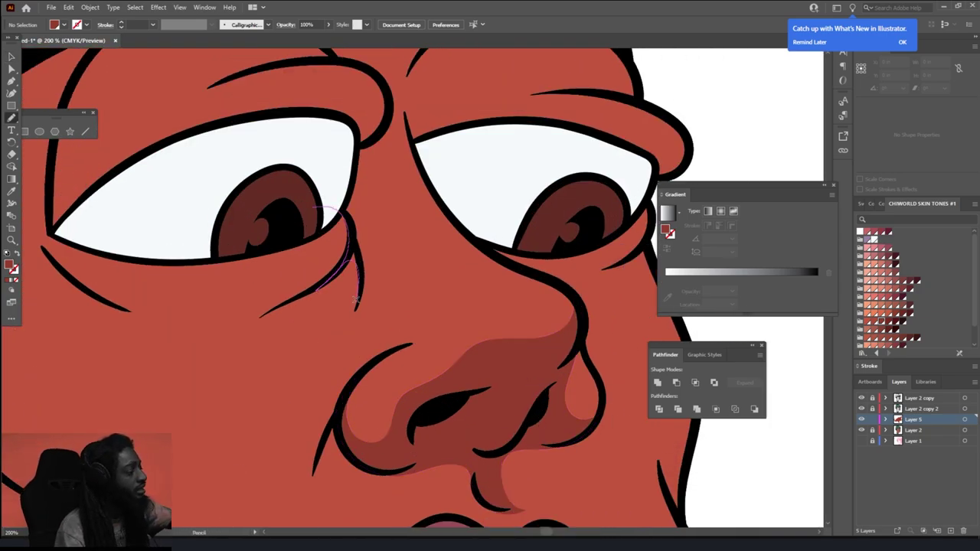
drag(387, 117, 387, 118)
scroll(345, 230, down, 3)
scroll(297, 320, up, 4)
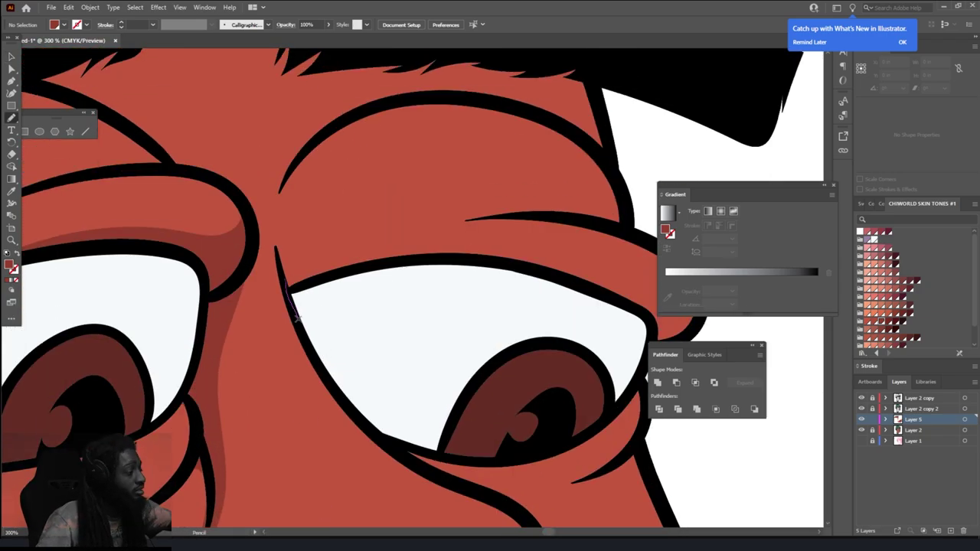
scroll(267, 228, down, 3)
scroll(539, 482, up, 3)
drag(197, 355, 355, 273)
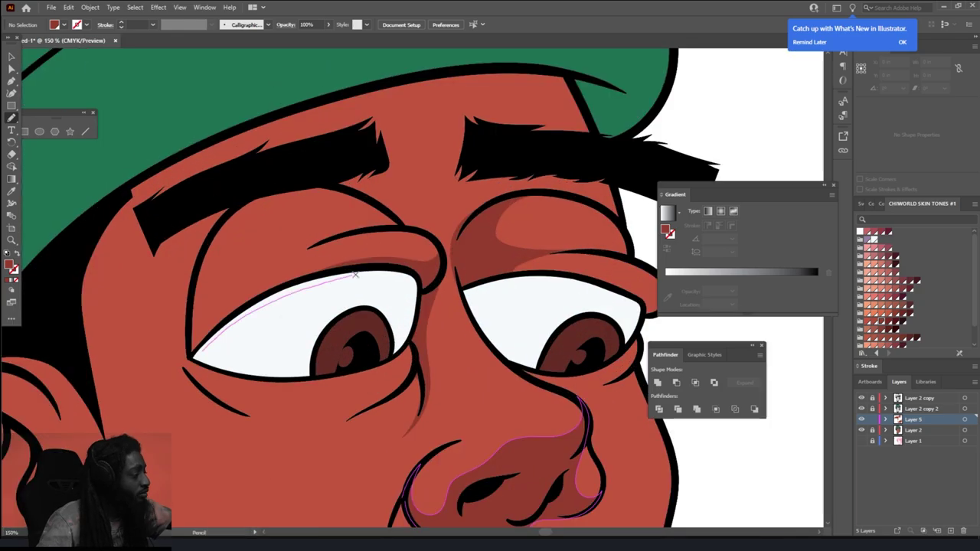
drag(255, 191, 222, 219)
scroll(230, 230, down, 3)
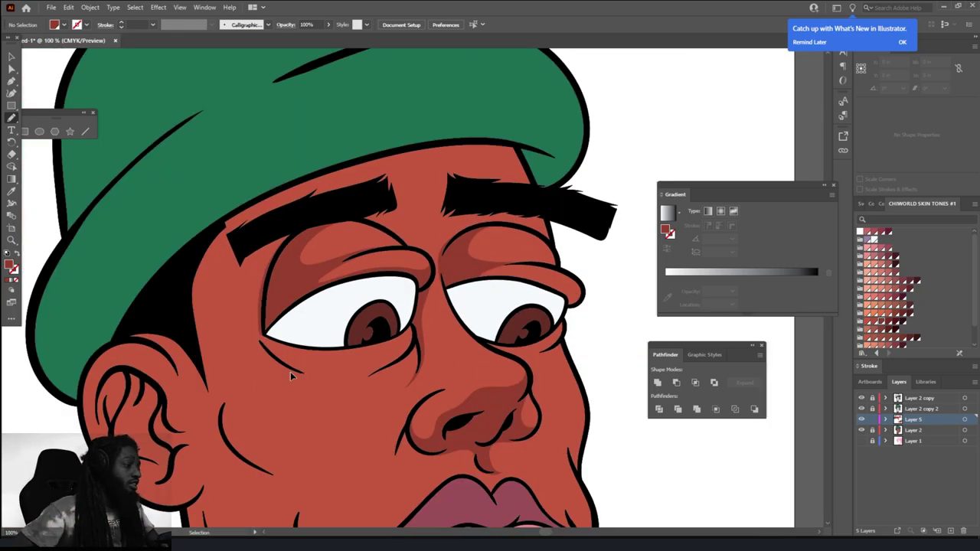
scroll(291, 371, up, 3)
Step: Draw darker skin shadows on the nose and beneath the left eye
drag(279, 124, 280, 125)
scroll(280, 125, down, 2)
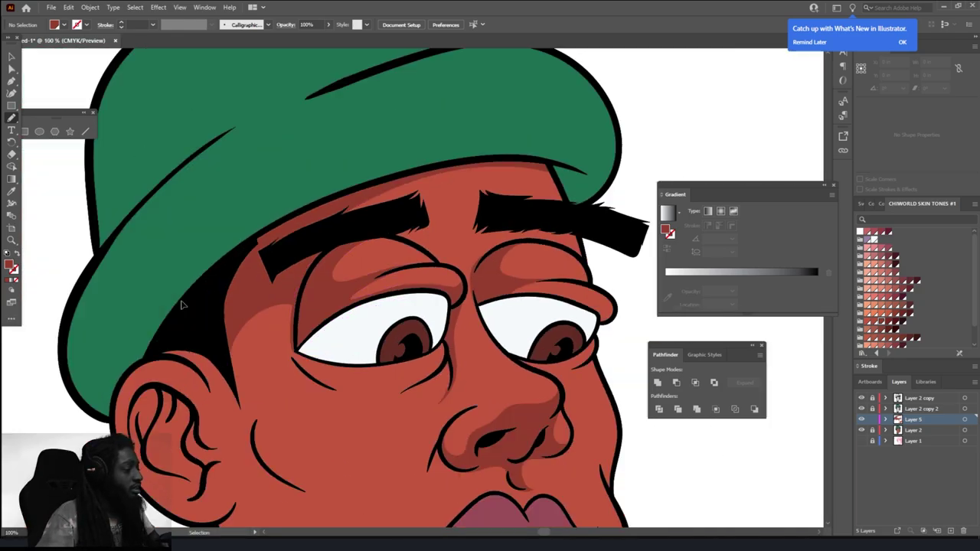
scroll(179, 299, down, 2)
scroll(198, 313, up, 5)
drag(484, 326, 291, 360)
scroll(330, 228, down, 3)
scroll(330, 228, up, 4)
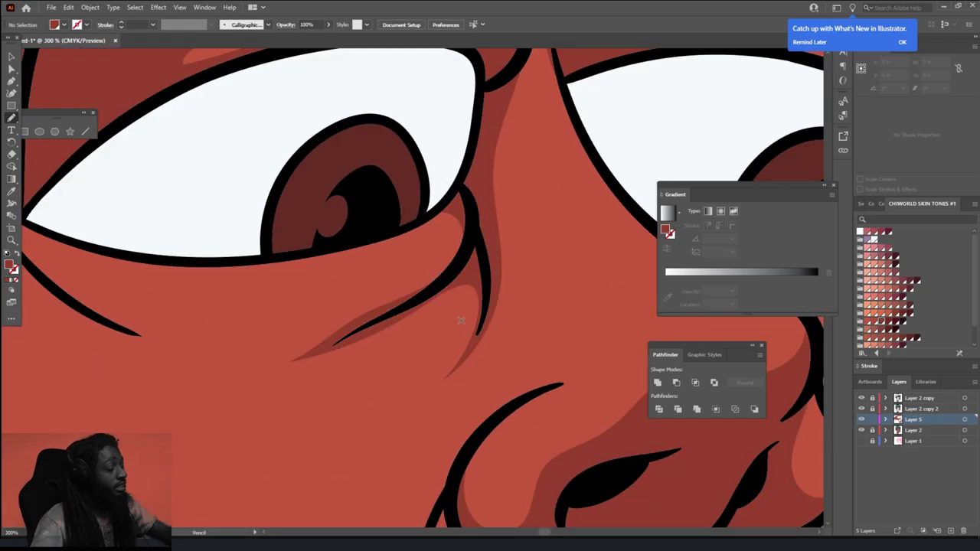
scroll(476, 299, down, 2)
scroll(573, 333, down, 1)
scroll(240, 113, up, 4)
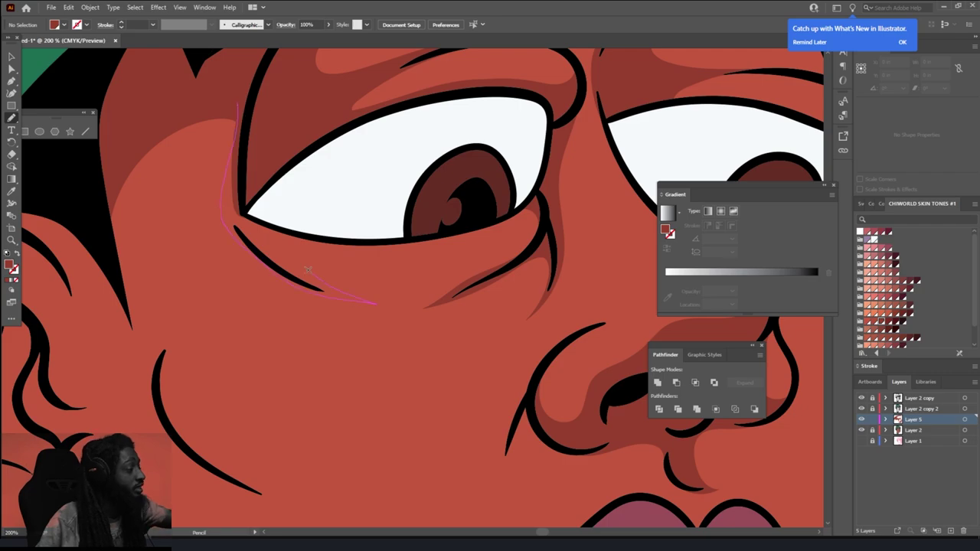
scroll(308, 269, down, 1)
scroll(577, 344, down, 1)
scroll(577, 343, down, 1)
scroll(578, 343, up, 4)
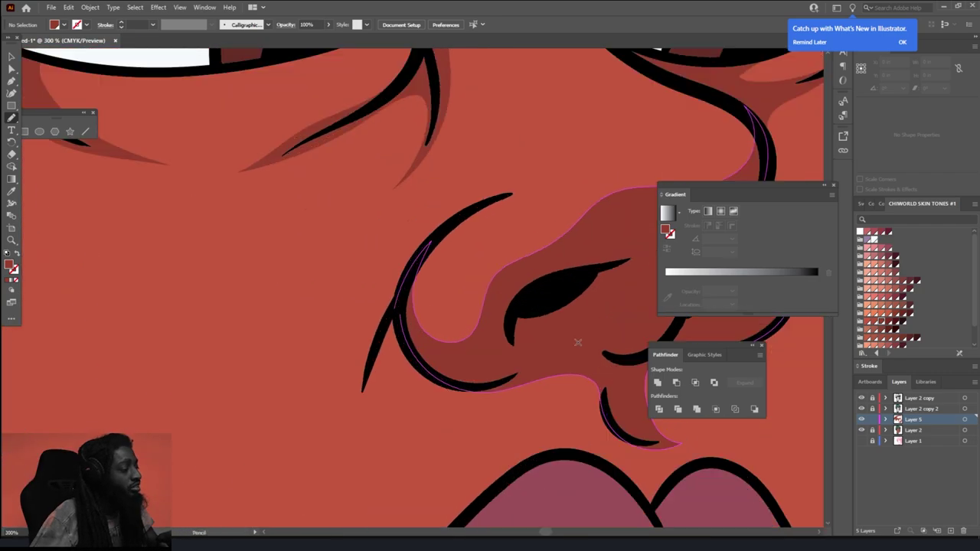
Step: Shade the side of the nose and the area below the nostril
drag(441, 203, 441, 203)
scroll(410, 284, down, 2)
scroll(411, 284, up, 3)
drag(429, 295, 545, 458)
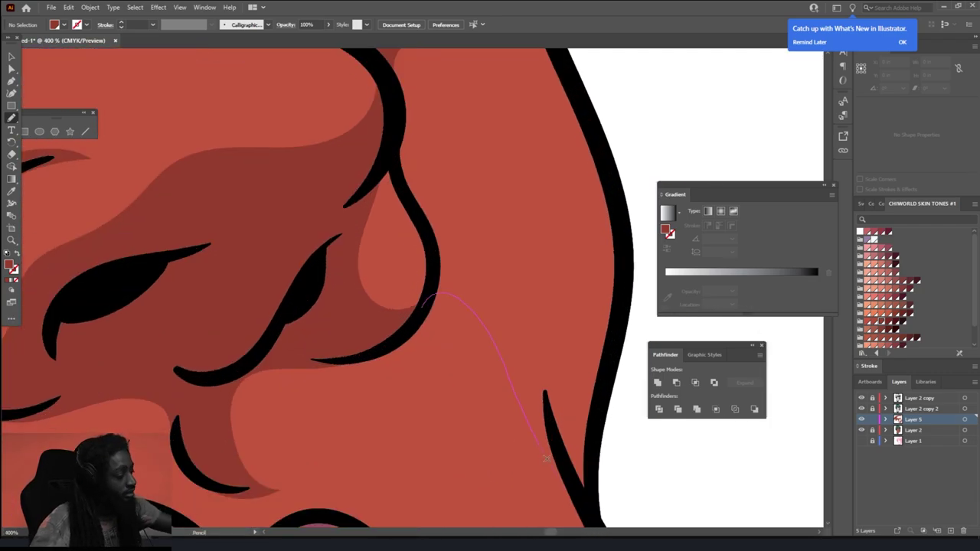
drag(439, 160, 439, 159)
scroll(531, 416, down, 5)
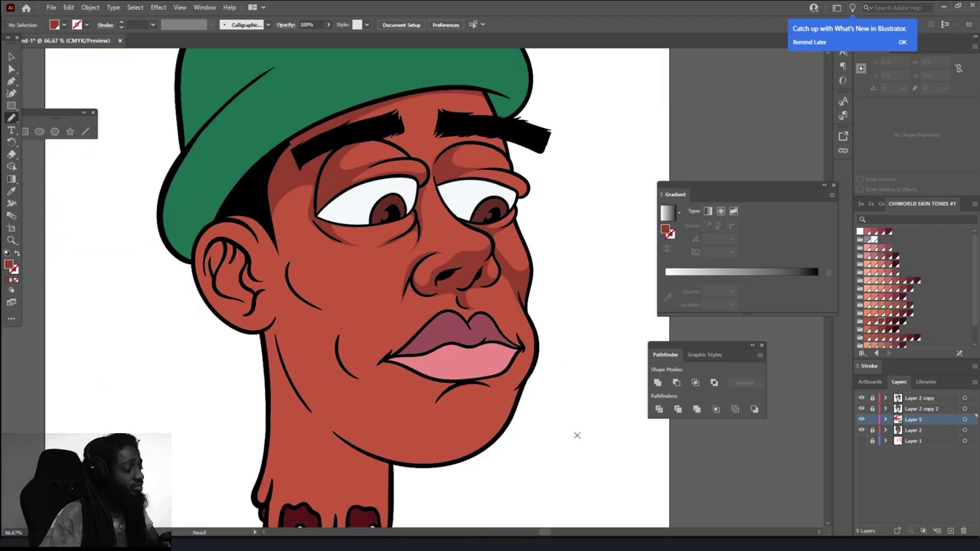
scroll(509, 387, up, 2)
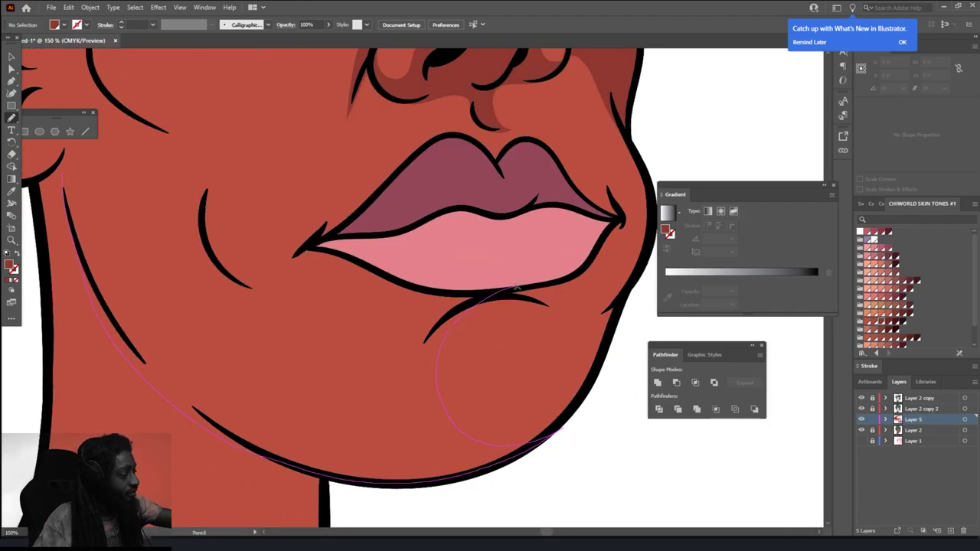
Step: Draw shadow shapes along the jaw and chin and on the cheek
drag(92, 80, 92, 80)
scroll(295, 232, down, 2)
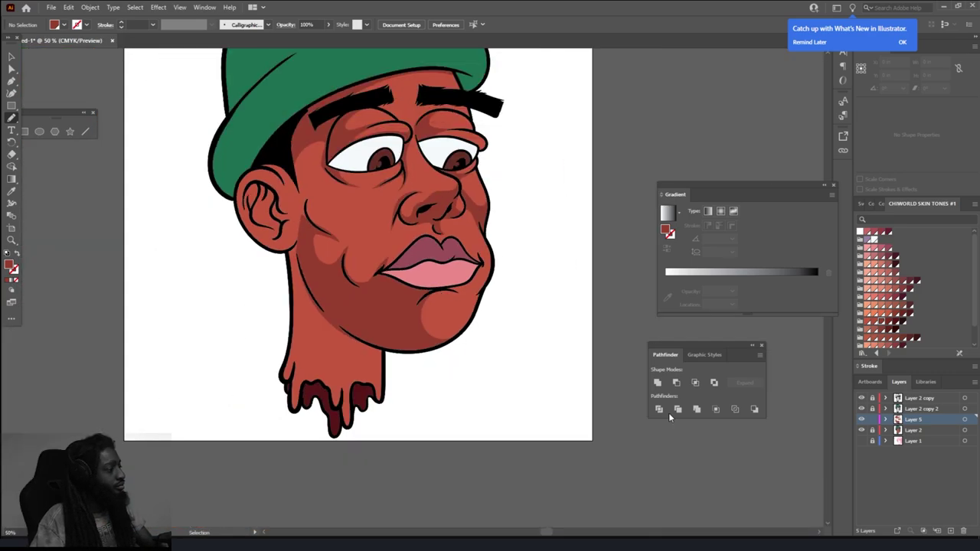
scroll(295, 232, up, 2)
drag(371, 273, 371, 273)
scroll(455, 392, down, 2)
scroll(389, 481, up, 3)
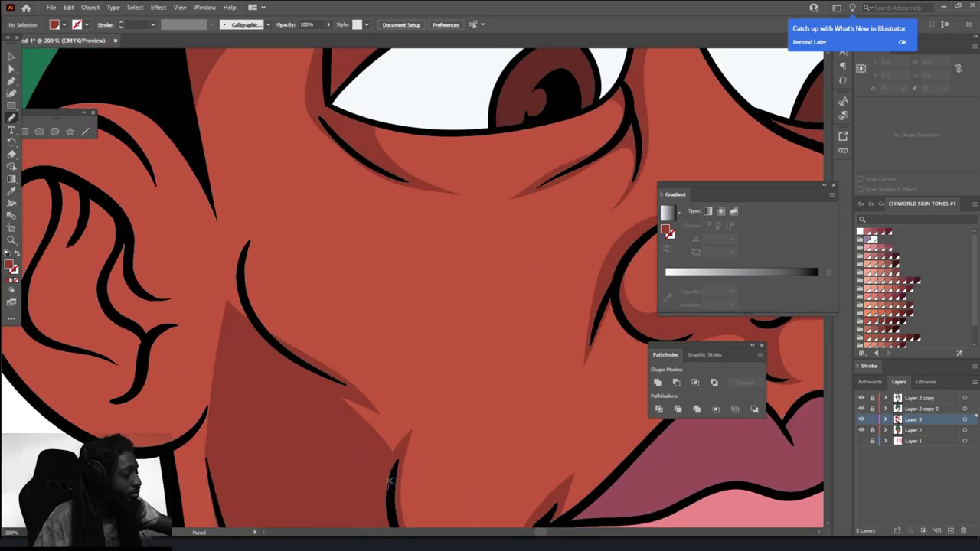
drag(259, 222, 259, 222)
scroll(232, 366, up, 2)
Step: Add shadow shapes beside and inside the ear and on the neck
drag(291, 72, 291, 72)
scroll(291, 230, down, 2)
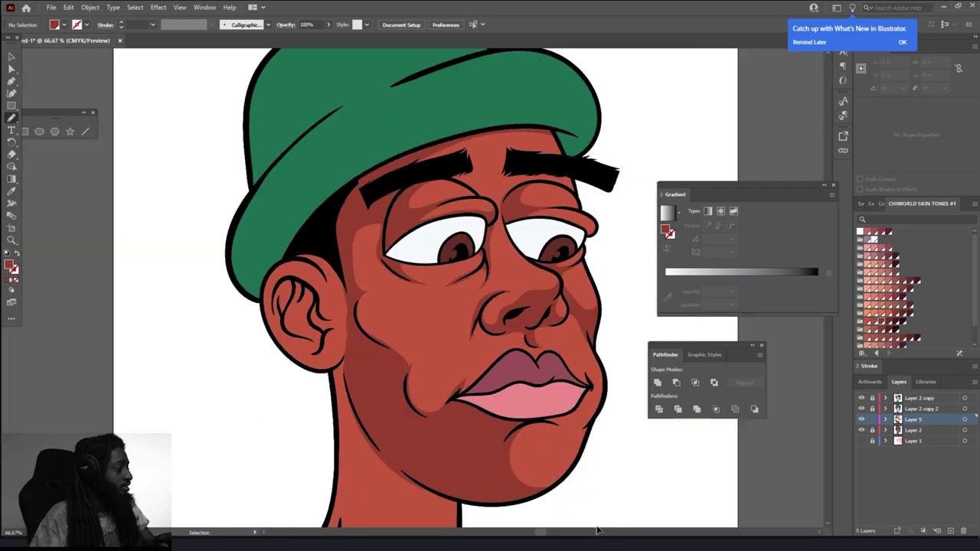
scroll(547, 511, up, 3)
drag(425, 348, 237, 408)
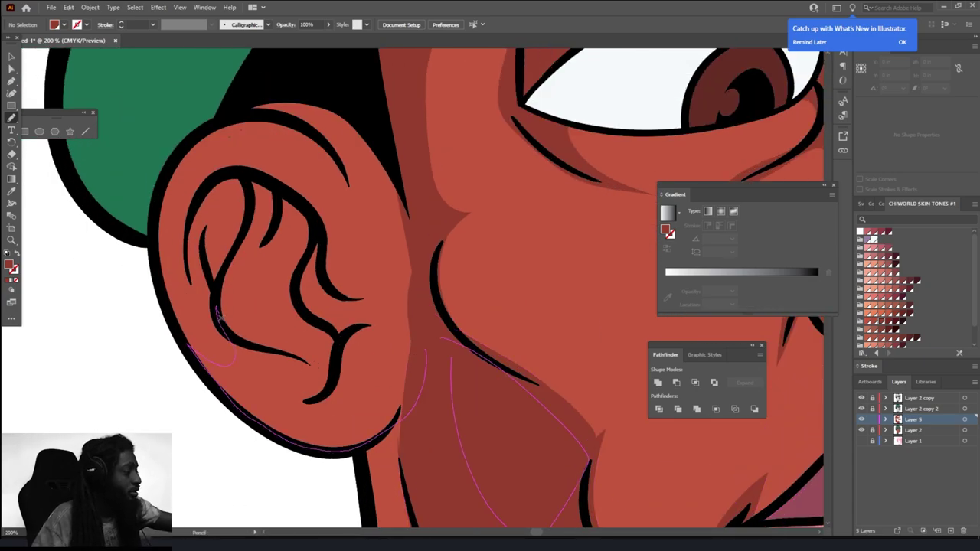
click(342, 187)
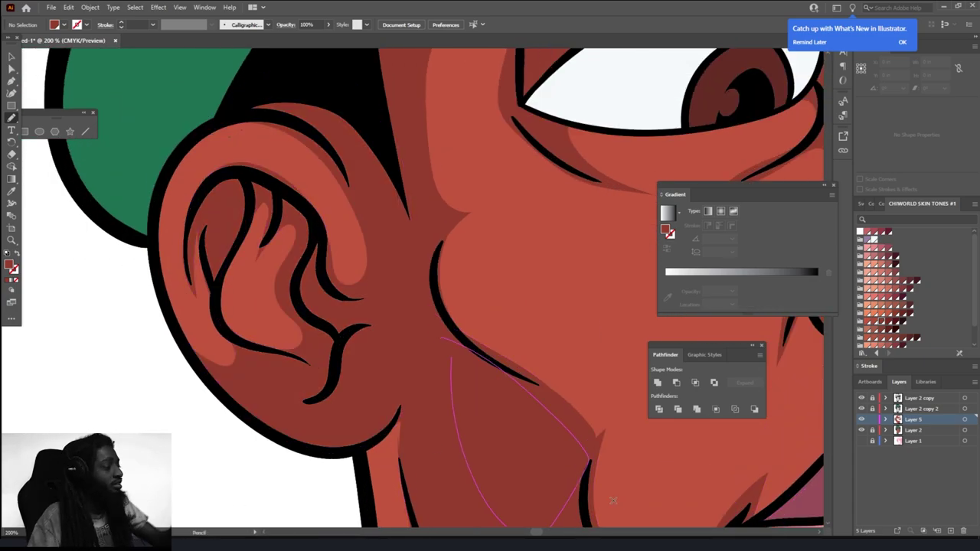
scroll(580, 460, down, 2)
scroll(242, 194, up, 1)
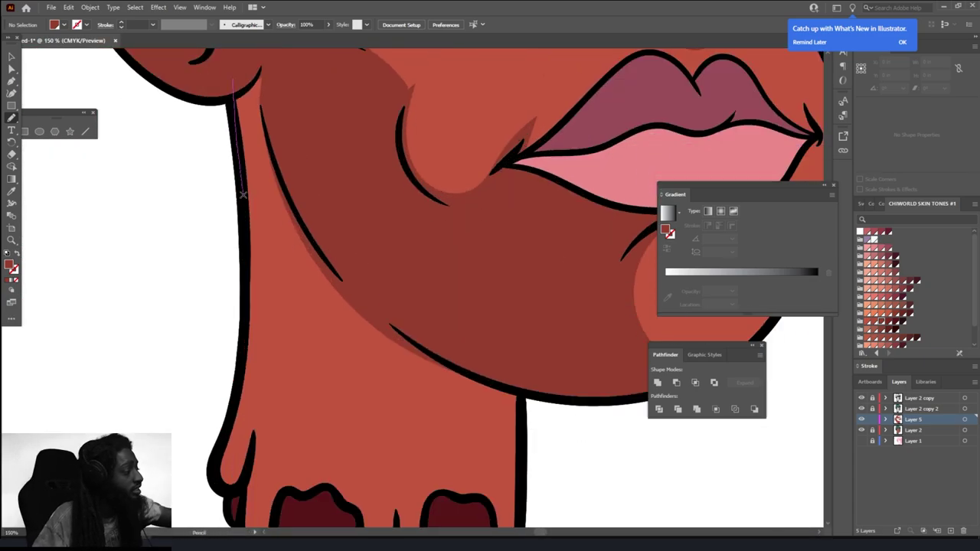
click(423, 225)
scroll(423, 225, down, 2)
scroll(530, 301, up, 2)
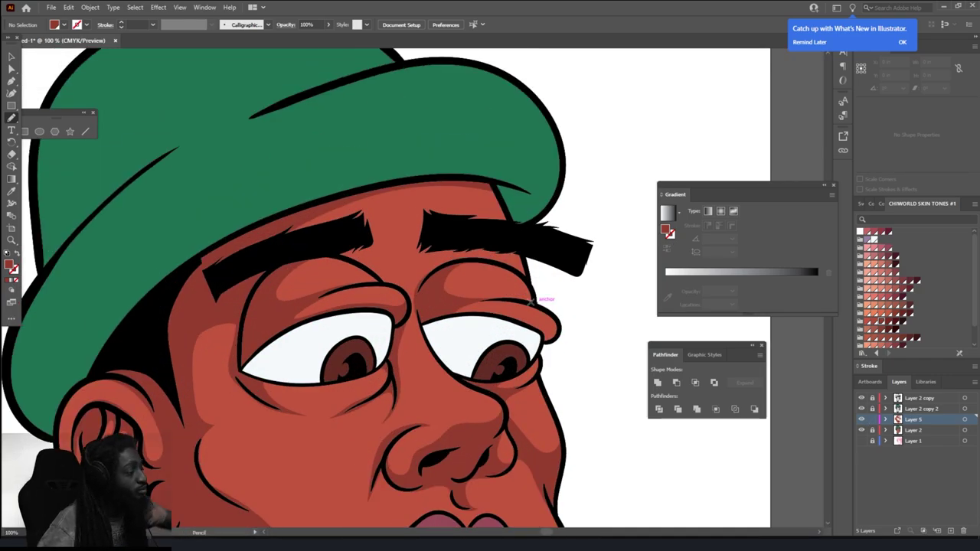
scroll(529, 207, up, 2)
Step: Shade under the eyebrow, down the neck and beneath the lower lip
drag(455, 387, 442, 257)
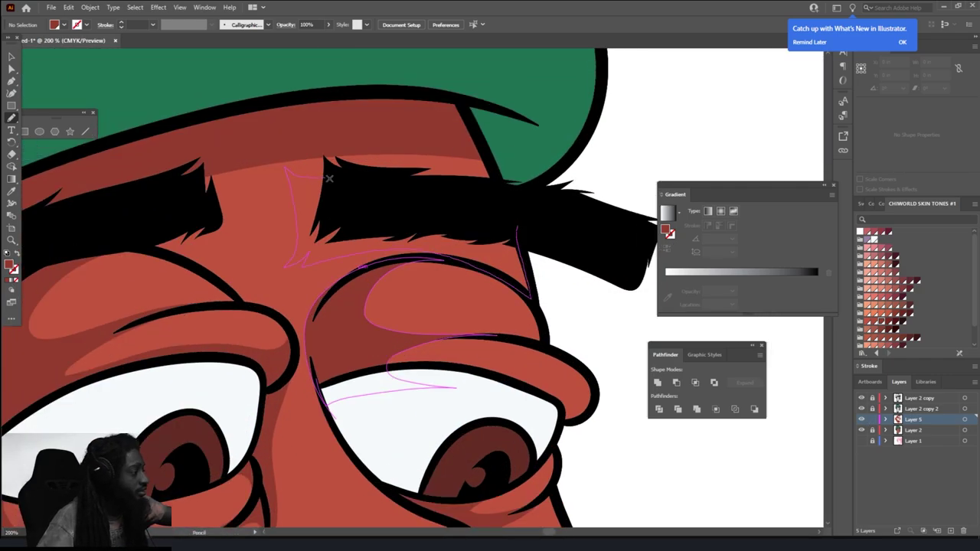
drag(330, 178, 328, 180)
scroll(736, 511, down, 2)
scroll(736, 512, down, 1)
scroll(586, 464, up, 2)
drag(443, 294, 463, 411)
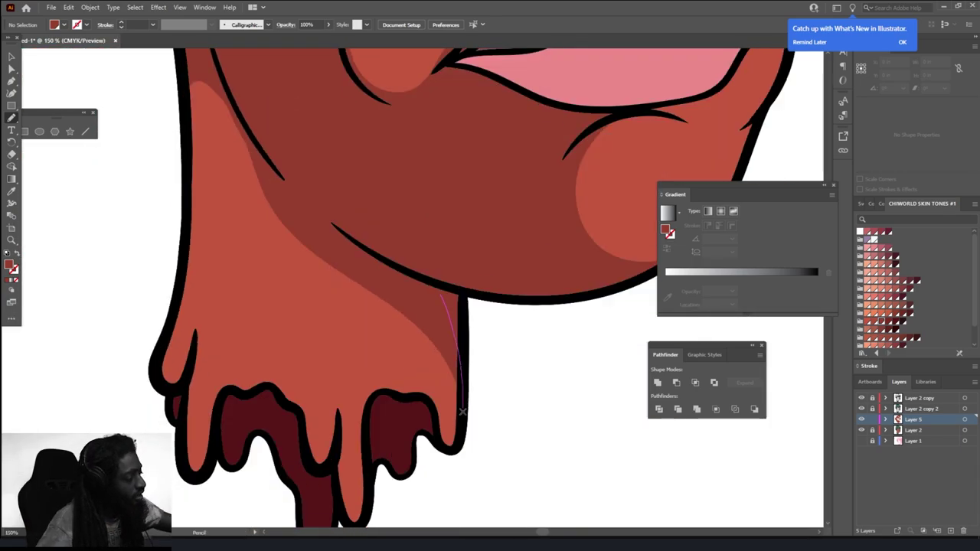
drag(367, 408, 367, 408)
Step: Draw a lavender eyelid tint over the left eye's white on Layer 6
scroll(321, 173, down, 2)
scroll(538, 261, up, 2)
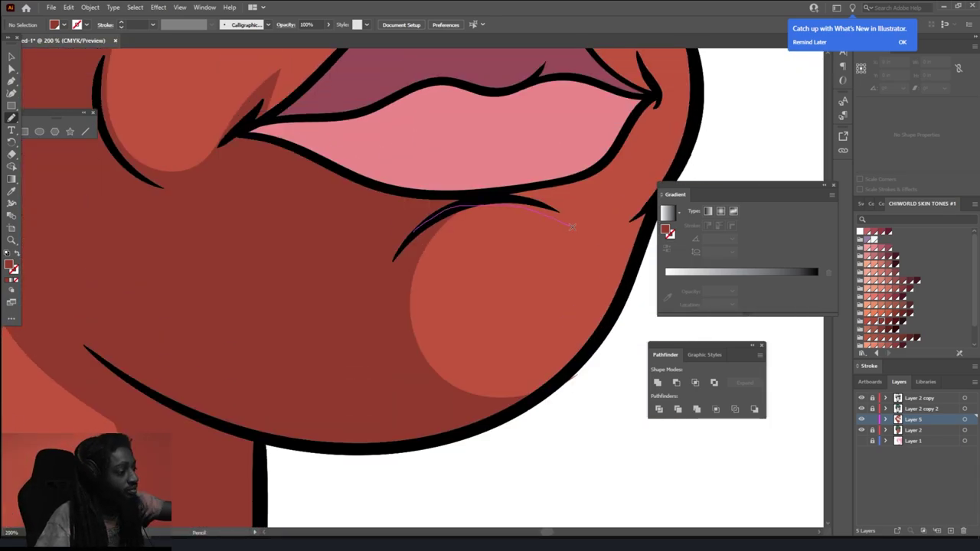
scroll(374, 211, up, 1)
scroll(649, 416, down, 5)
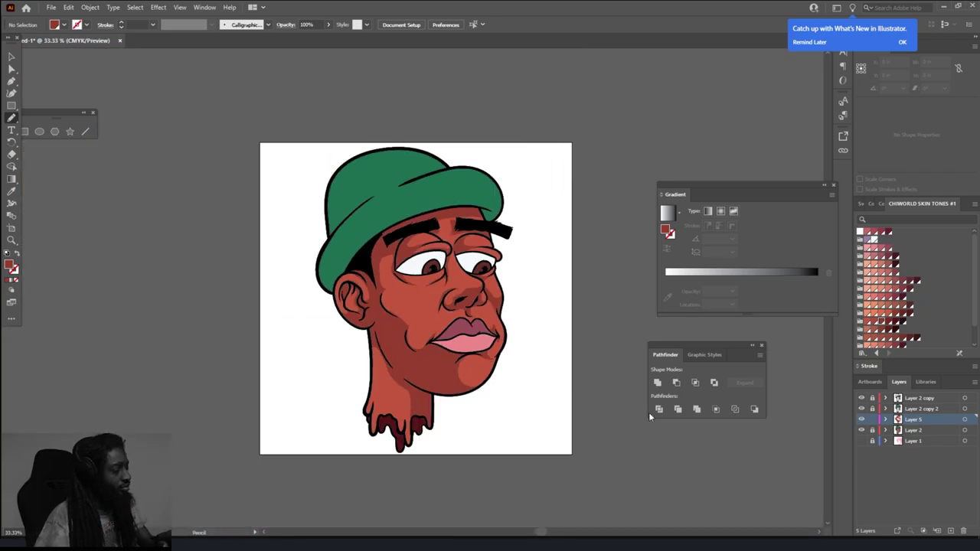
scroll(432, 264, up, 2)
scroll(432, 264, up, 1)
scroll(433, 264, up, 2)
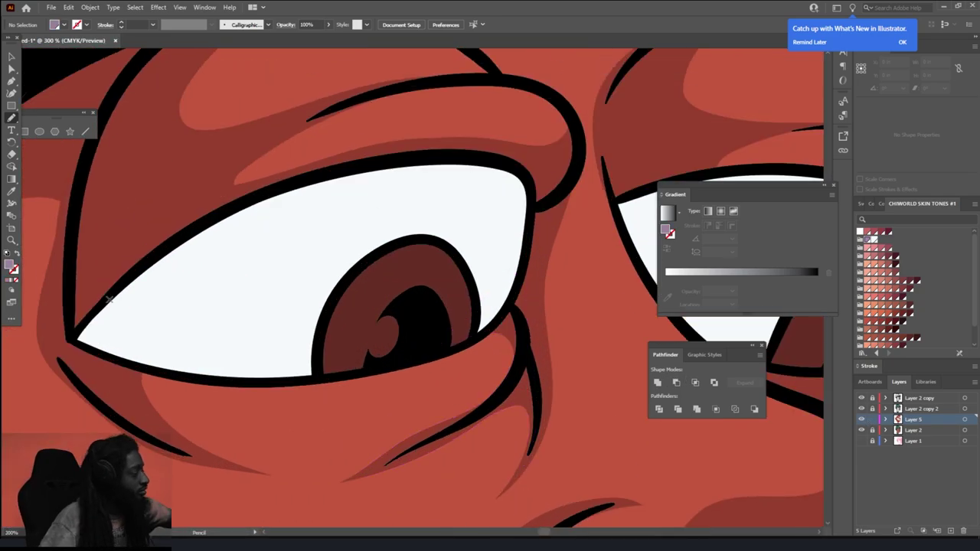
mouse_move(141, 366)
mouse_down()
mouse_move(526, 207)
mouse_move(73, 340)
mouse_up()
Step: Add a new layer and draw a lavender eyelid tint over the right eye
click(925, 409)
click(950, 531)
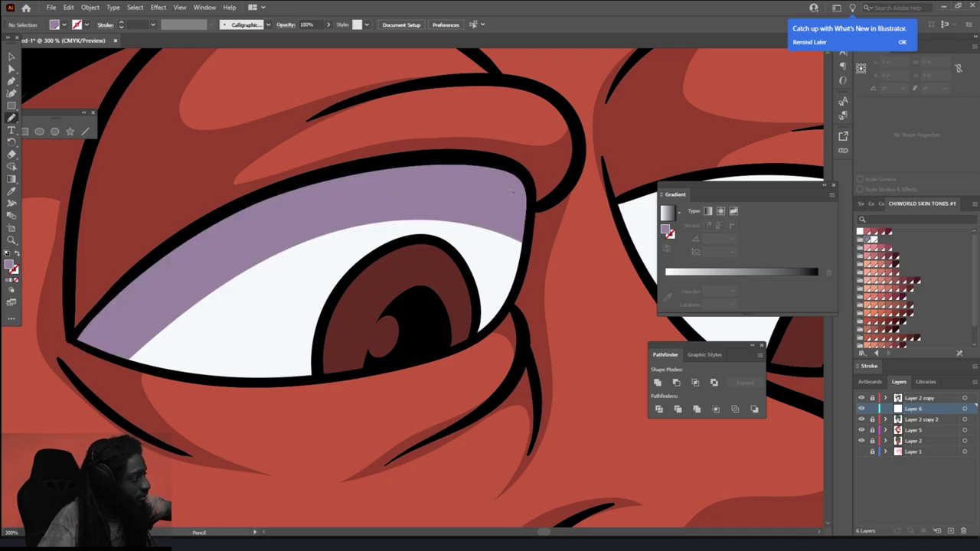
scroll(558, 329, down, 5)
scroll(260, 254, up, 5)
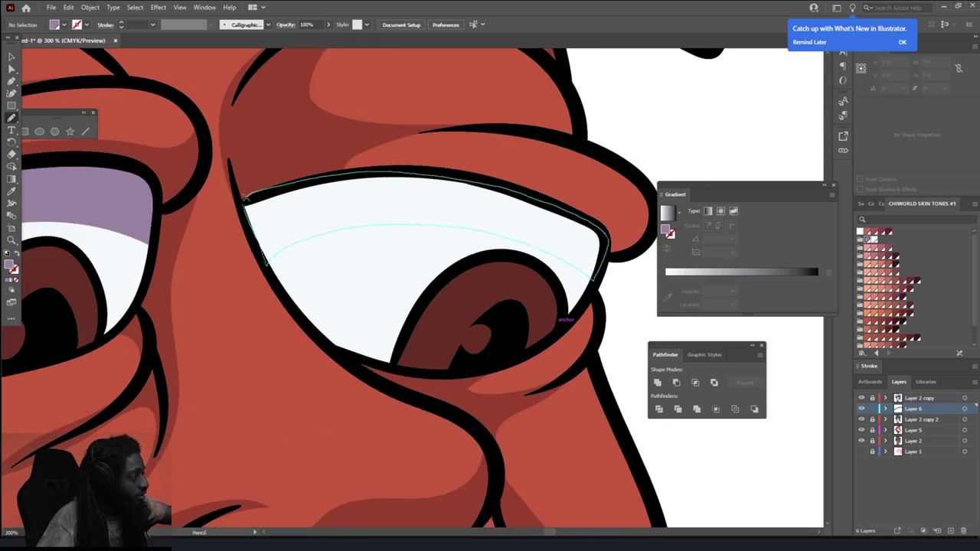
drag(247, 196, 247, 250)
scroll(216, 203, down, 5)
scroll(334, 209, down, 2)
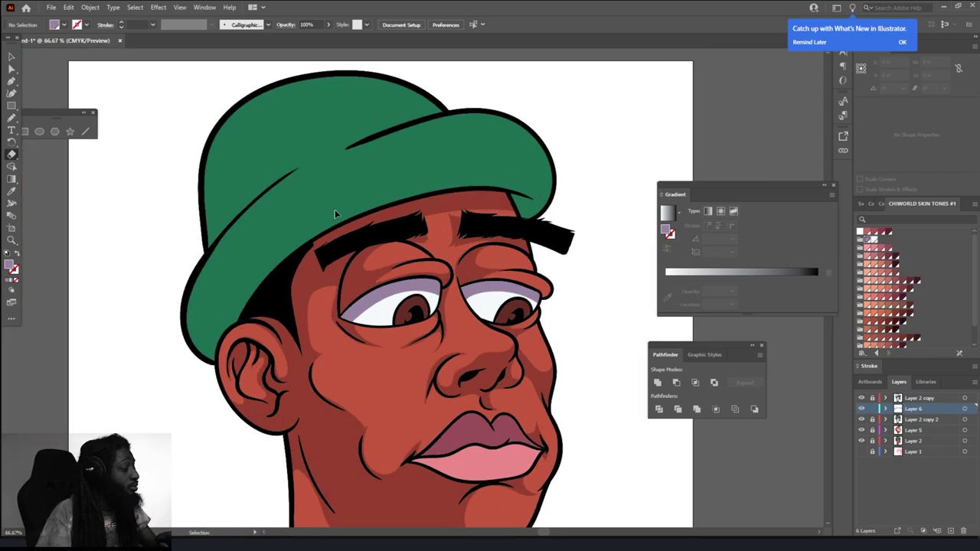
scroll(335, 209, up, 2)
scroll(293, 181, up, 2)
Step: Set the fill to dark green and draw the first shadow shape on the hat
double_click(11, 266)
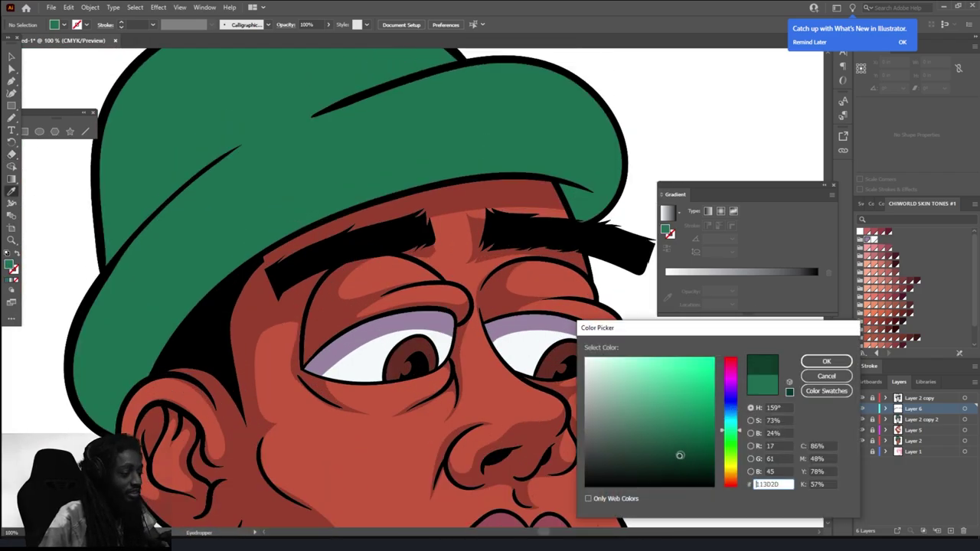
click(826, 362)
key(n)
scroll(167, 267, up, 2)
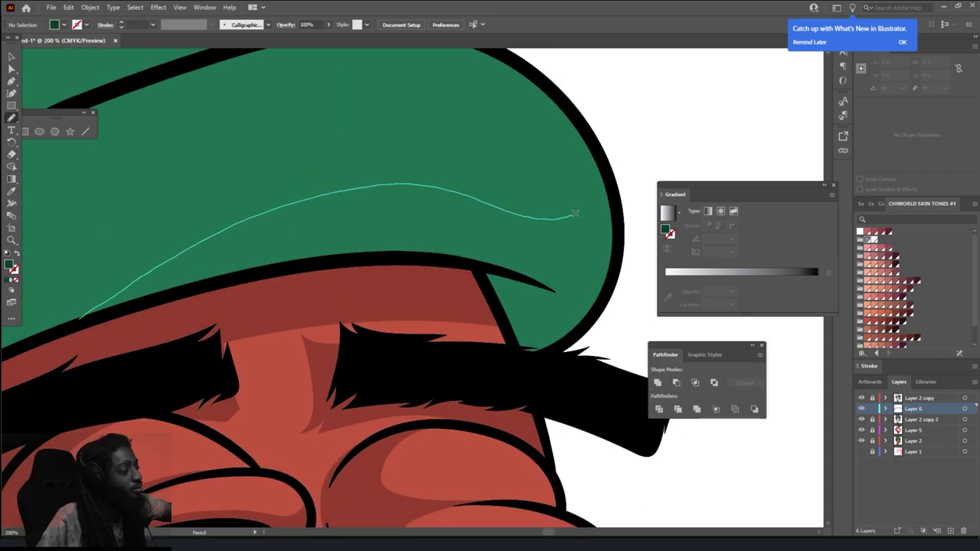
drag(406, 257, 406, 257)
scroll(406, 257, down, 2)
scroll(459, 230, up, 3)
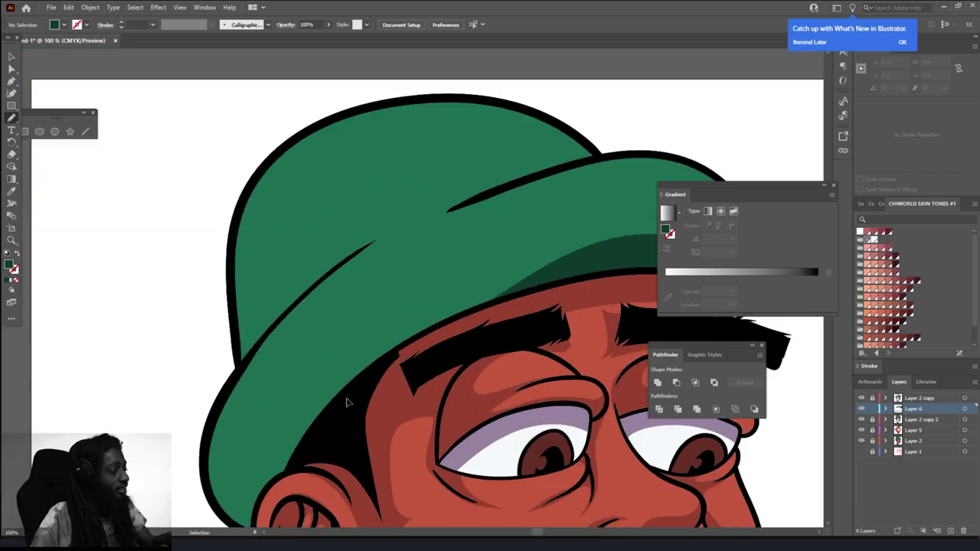
Step: Complete the dark green shadow band across the lower hat and add Layer 7 for lips
drag(738, 170, 634, 147)
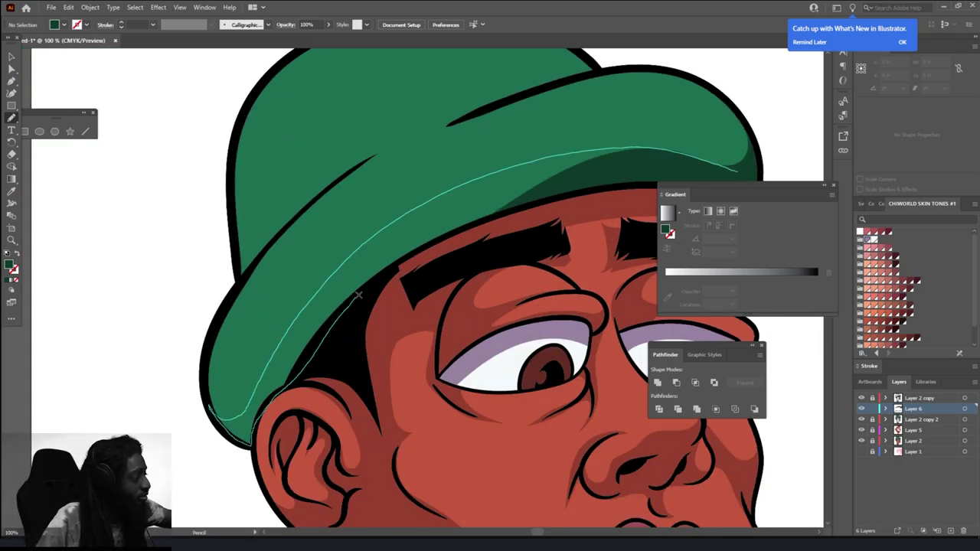
scroll(651, 175, down, 3)
scroll(580, 201, up, 4)
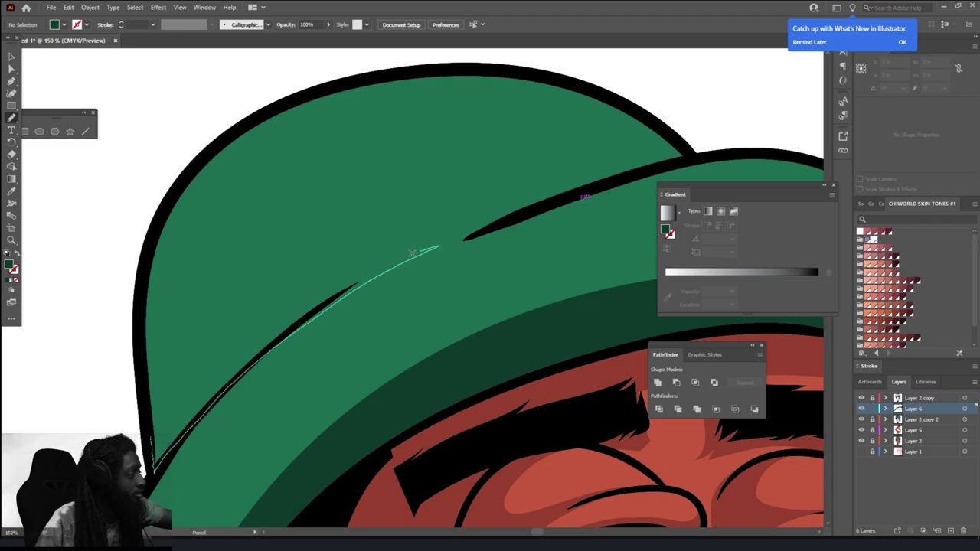
drag(412, 253, 437, 239)
scroll(589, 449, down, 3)
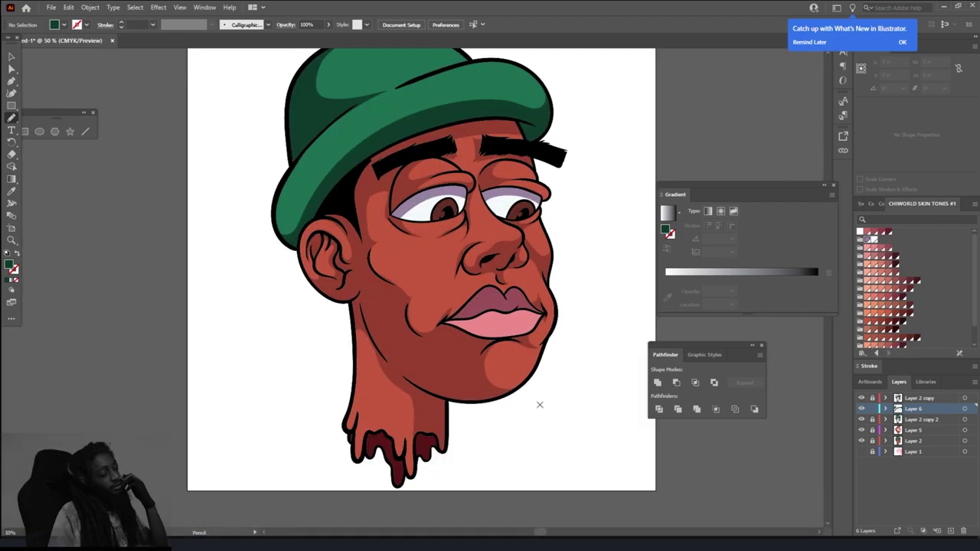
scroll(539, 404, up, 2)
scroll(552, 402, up, 3)
scroll(551, 403, down, 5)
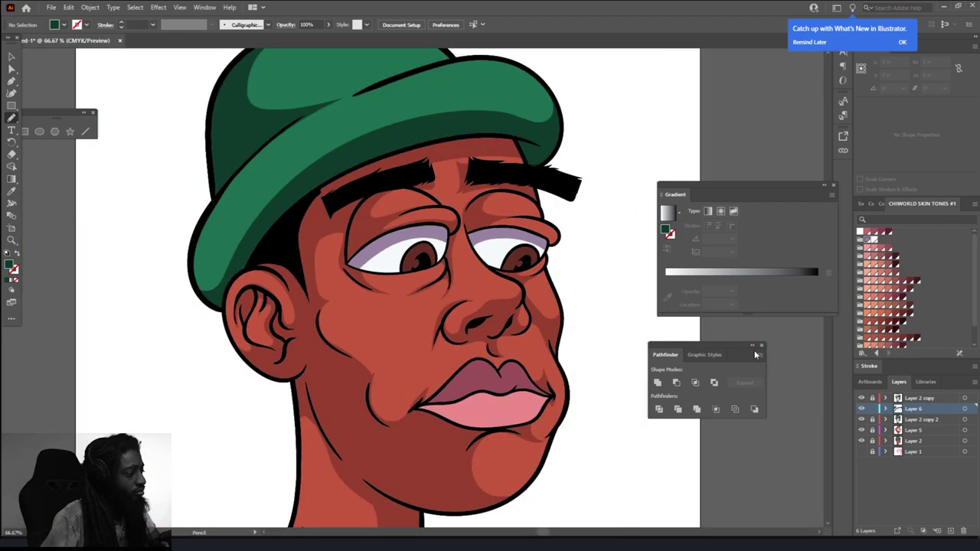
click(950, 531)
Step: Pick a light pink fill and draw a highlight on the lower lip
scroll(499, 404, up, 3)
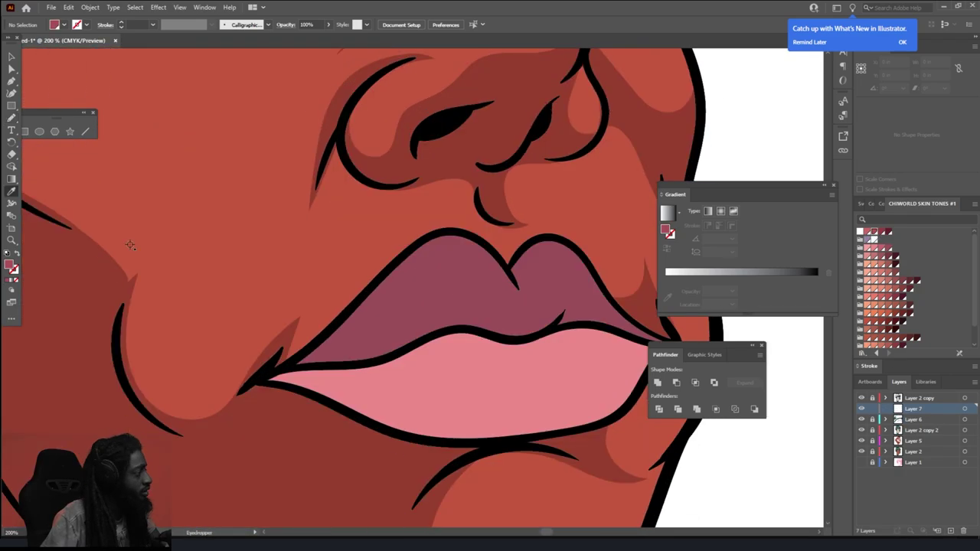
key(i)
double_click(9, 264)
click(816, 366)
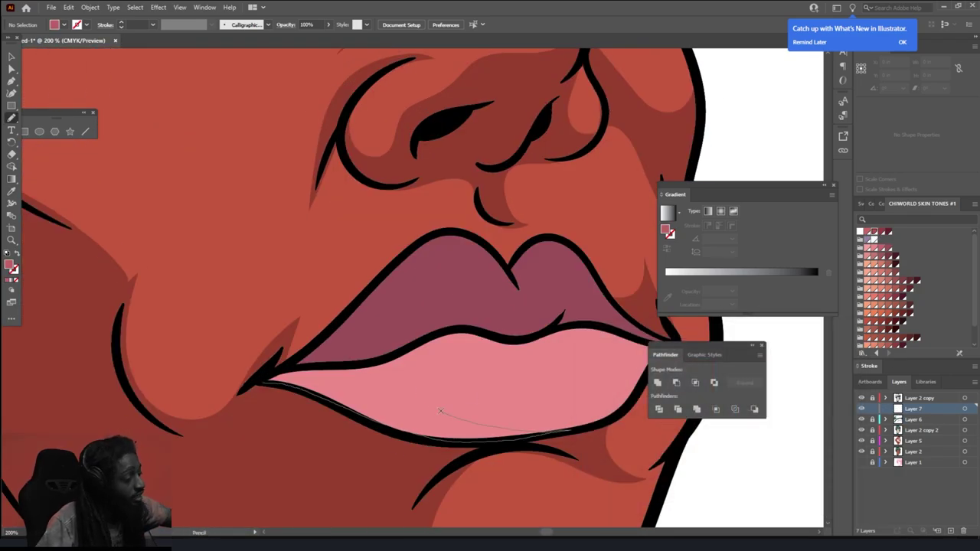
drag(282, 373, 283, 374)
scroll(283, 373, down, 4)
scroll(554, 411, up, 6)
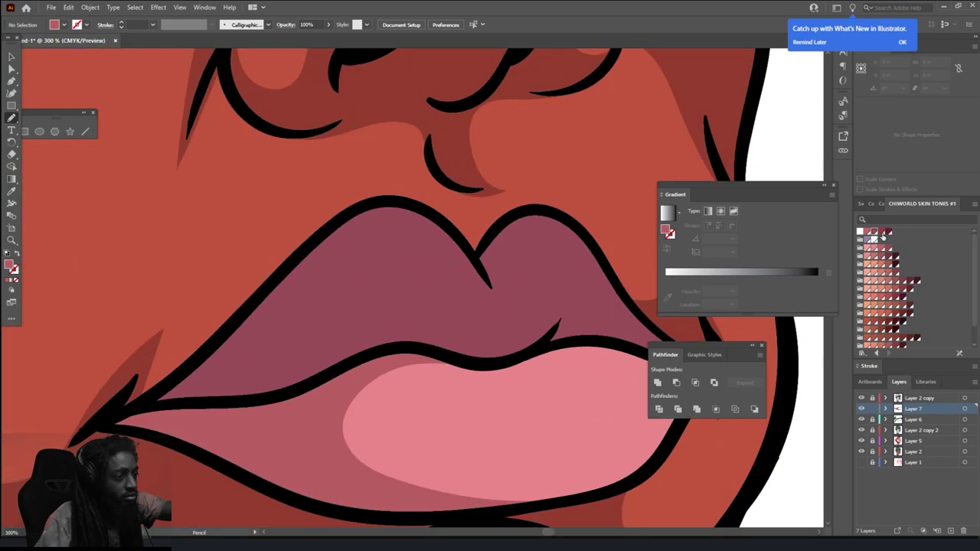
Step: Switch the fill to a darker red and draw a shadow shape on the upper lip
double_click(9, 266)
click(819, 362)
key(n)
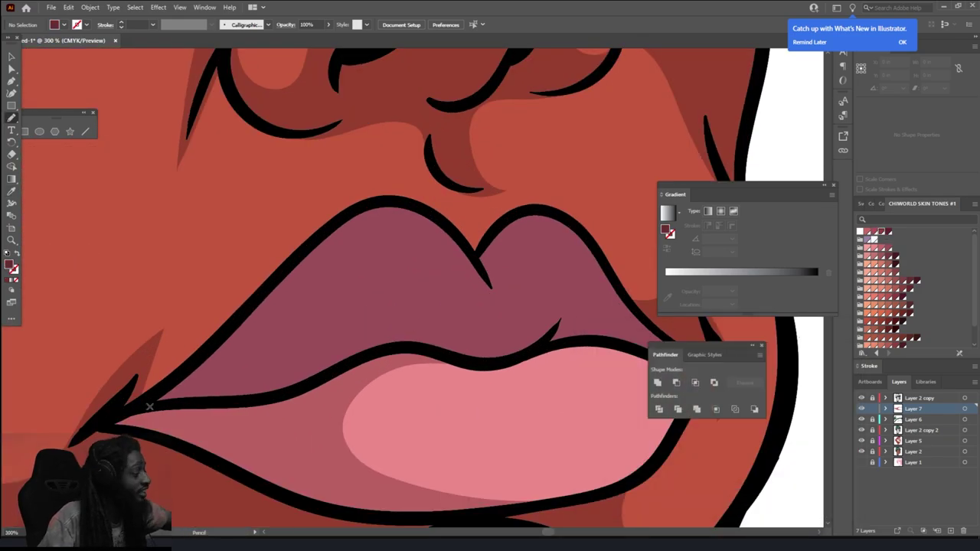
drag(418, 321, 146, 403)
scroll(491, 432, down, 4)
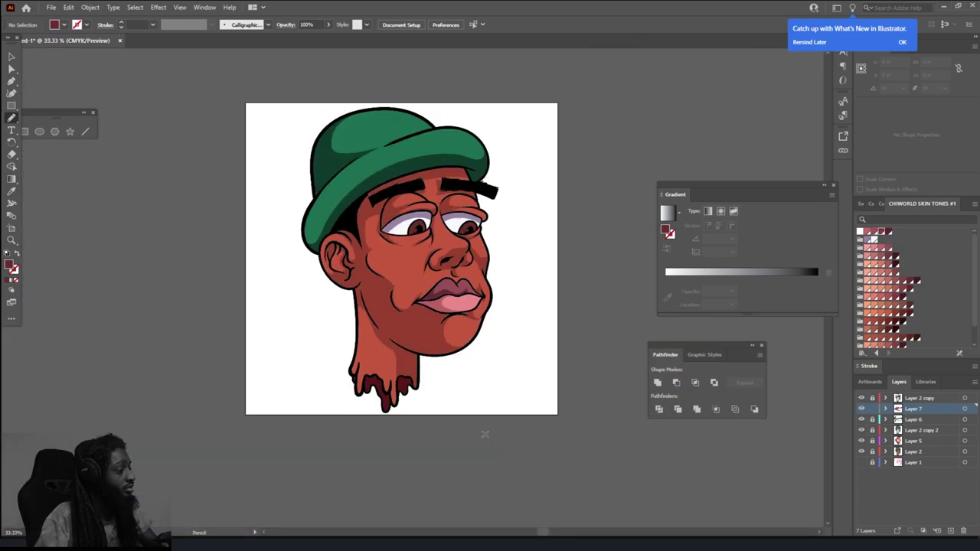
scroll(490, 432, up, 3)
scroll(491, 431, up, 3)
Step: Set a dark brown fill and draw darker shading inside the first eye
double_click(9, 266)
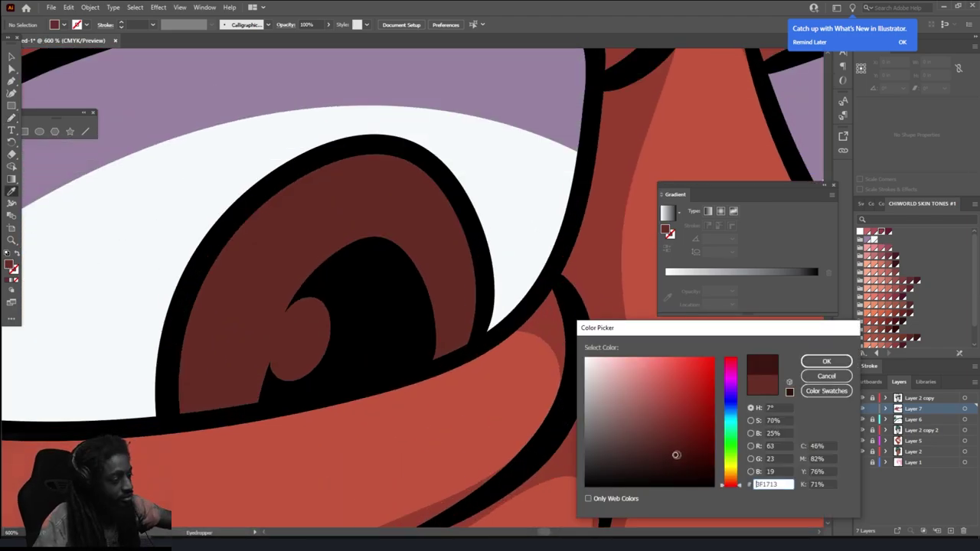
click(820, 362)
drag(425, 186, 429, 192)
scroll(425, 186, down, 3)
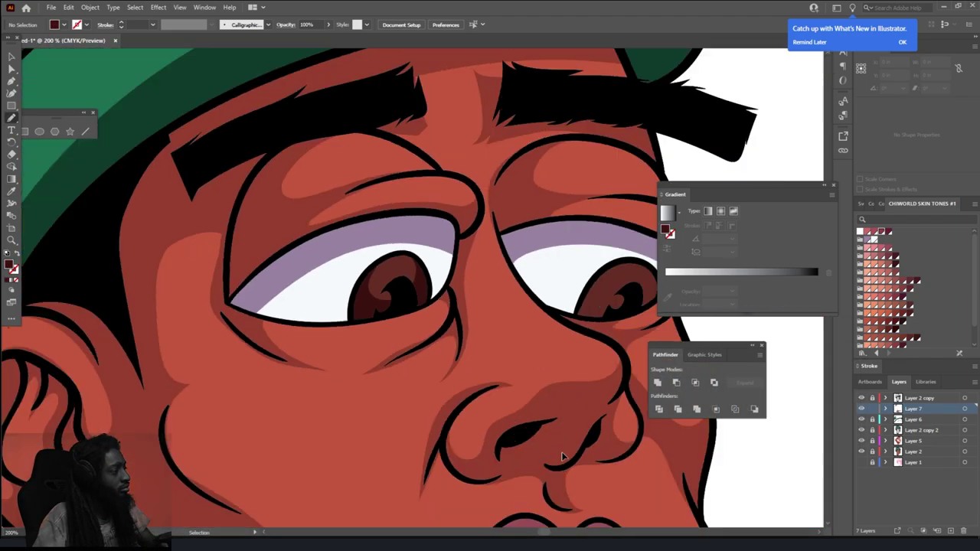
scroll(376, 231, up, 3)
Step: Add darker shading shapes around the other iris
drag(574, 205, 570, 203)
scroll(571, 203, down, 3)
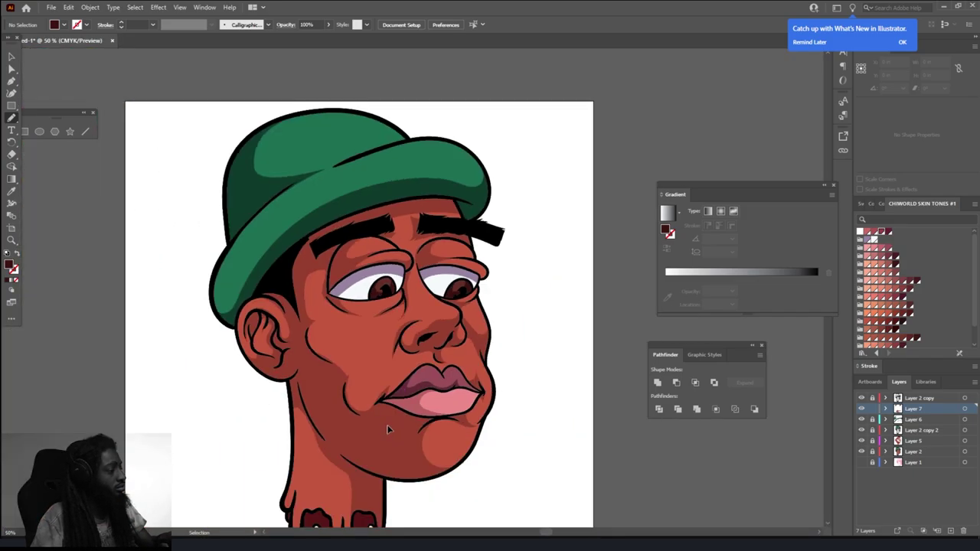
scroll(491, 283, up, 2)
drag(393, 317, 393, 316)
scroll(459, 345, down, 3)
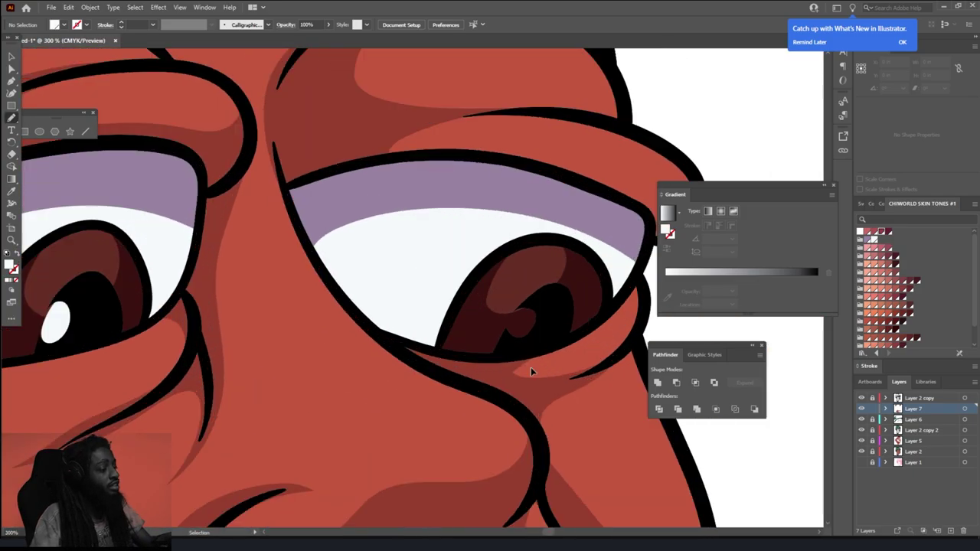
scroll(525, 372, up, 4)
scroll(514, 437, down, 4)
scroll(511, 429, down, 2)
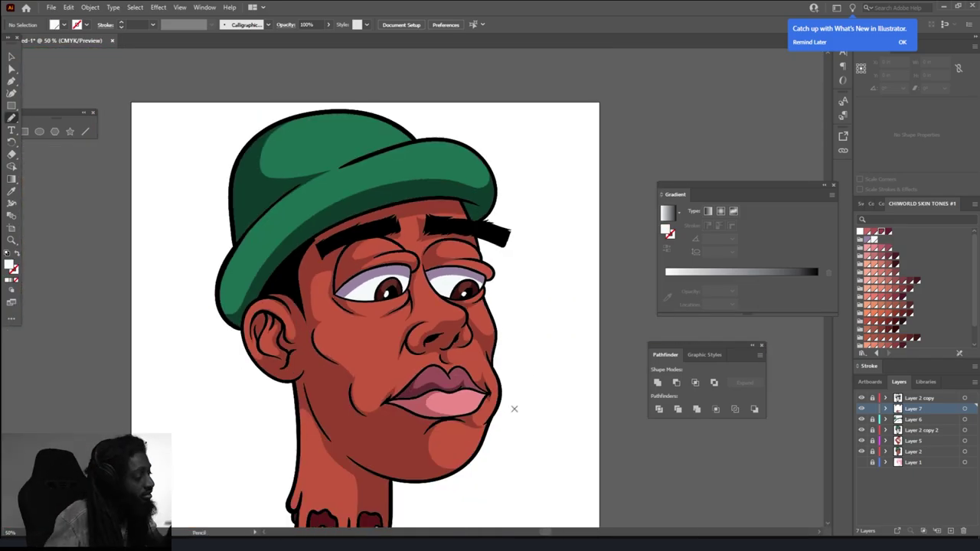
scroll(511, 398, up, 2)
scroll(507, 391, up, 2)
scroll(508, 388, down, 5)
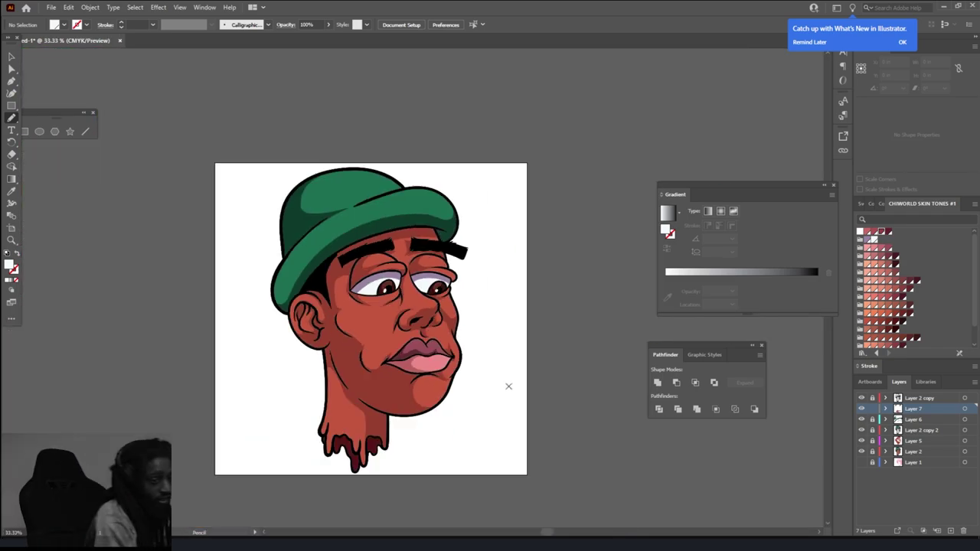
Step: Set the fill to #D37254 and draw a lighter highlight along the nose
double_click(10, 265)
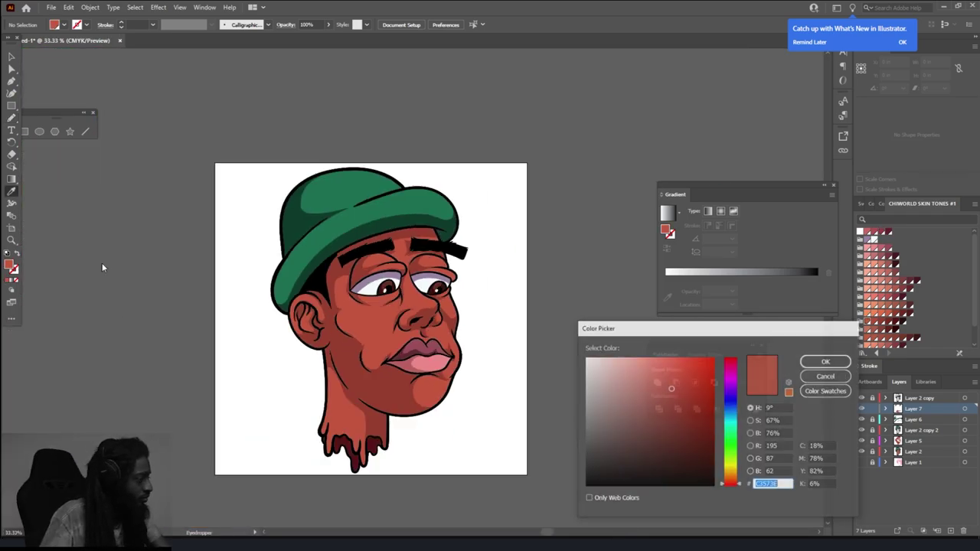
click(825, 361)
scroll(514, 398, up, 5)
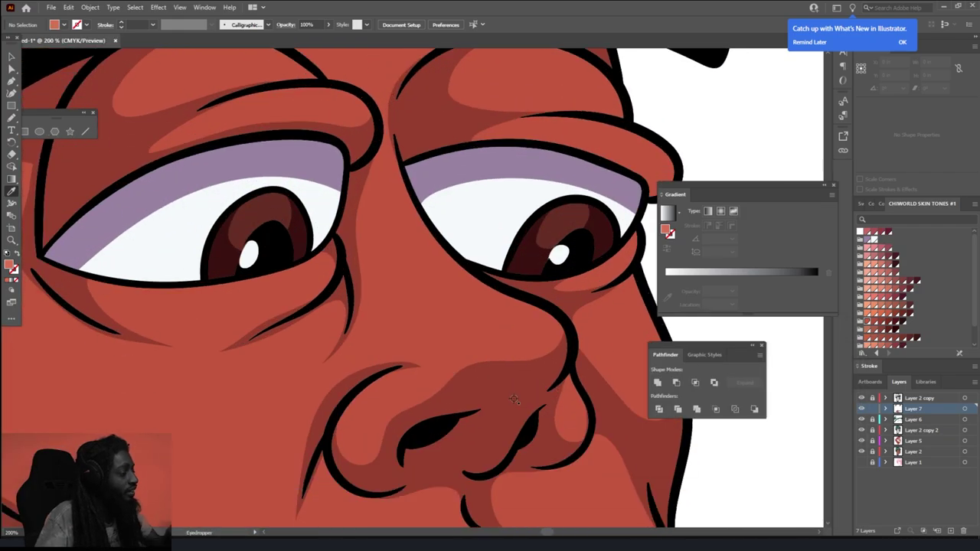
drag(350, 406, 346, 428)
Step: Draw a lighter highlight on the cheek and select the new highlight shapes
scroll(384, 170, up, 2)
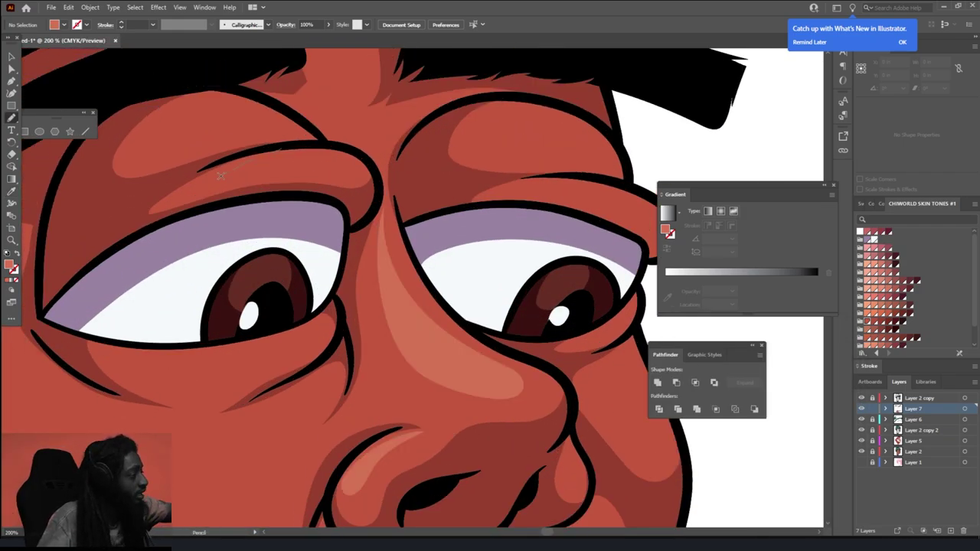
scroll(406, 222, up, 3)
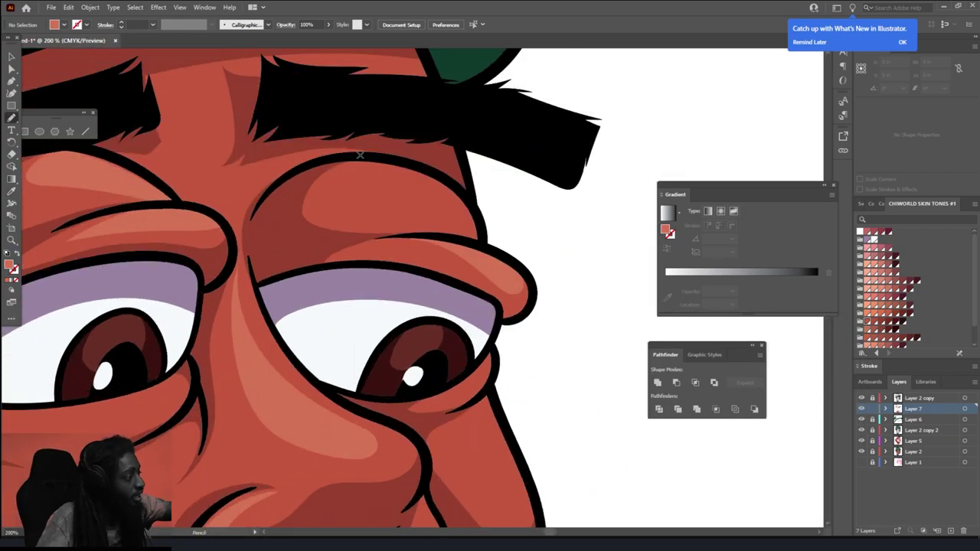
scroll(412, 238, down, 3)
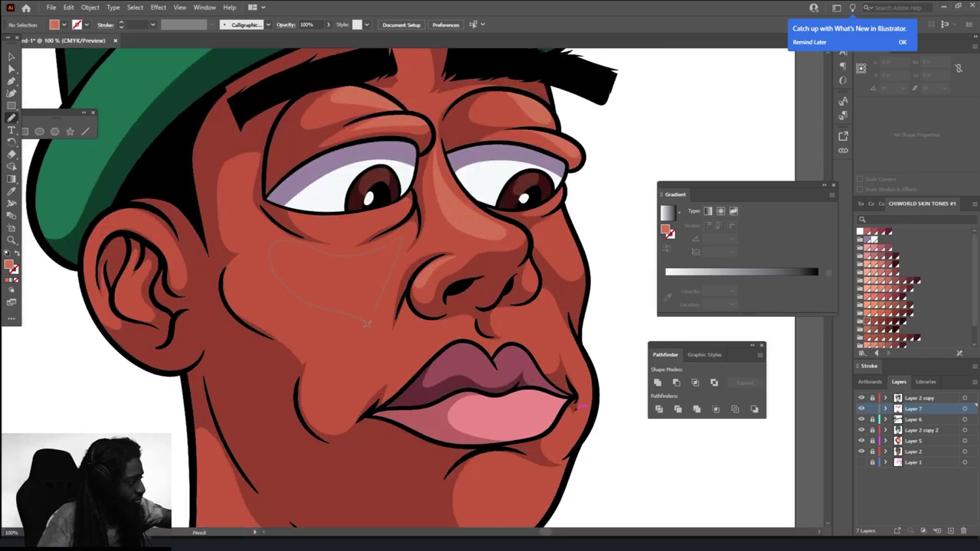
drag(367, 324, 374, 320)
scroll(394, 215, down, 3)
scroll(399, 251, up, 3)
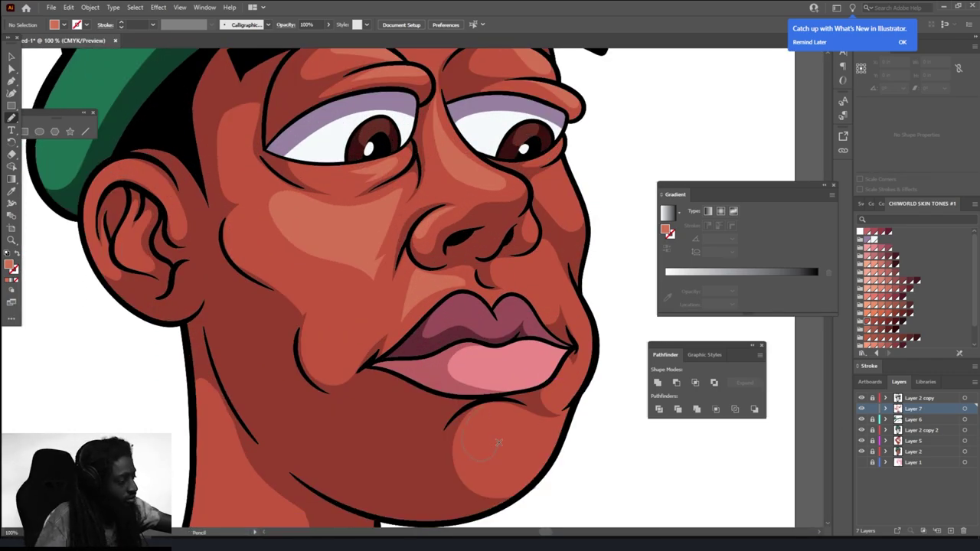
scroll(452, 439, down, 2)
key(v)
click(460, 391)
Step: Adjust the selected highlights' colour balance with Magenta set to 1
click(68, 7)
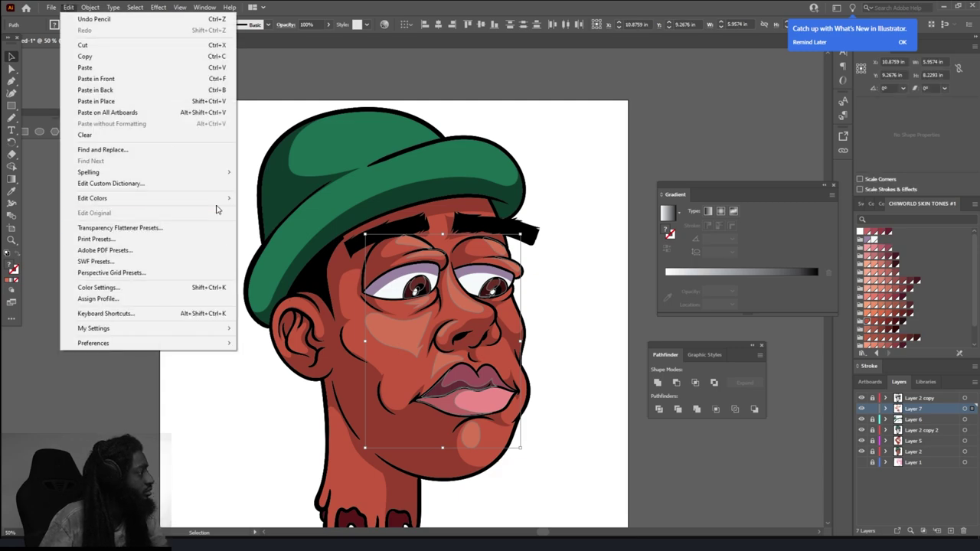
click(276, 214)
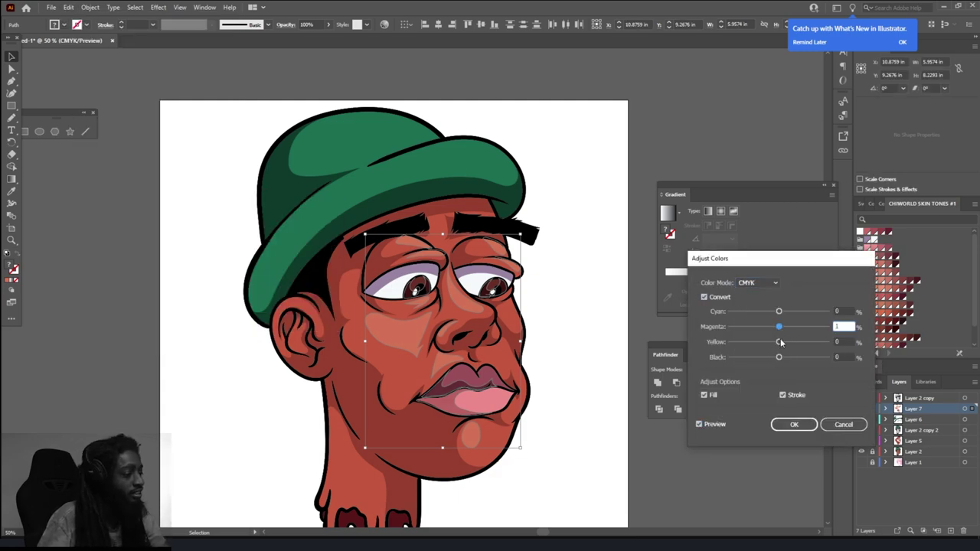
click(793, 424)
Step: Deselect everything, add a new Layer 8, and set the fill to dark red
key(ctrl+minus)
click(611, 432)
key(ctrl+plus)
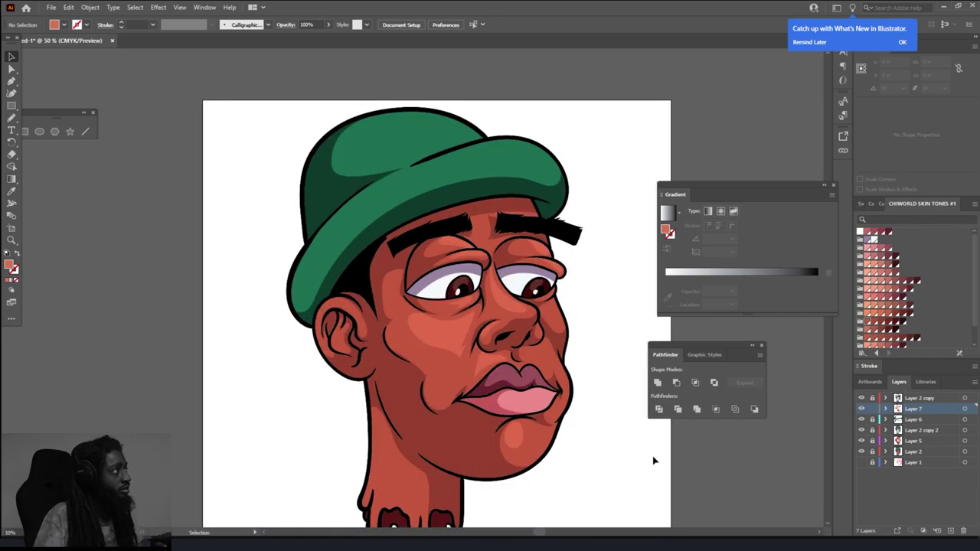
key(ctrl+l)
click(911, 337)
Step: Draw dark red Pencil shadow strokes along the hat brim and under the nose
key(ctrl+plus)
key(ctrl+plus)
key(ctrl+plus)
key(n)
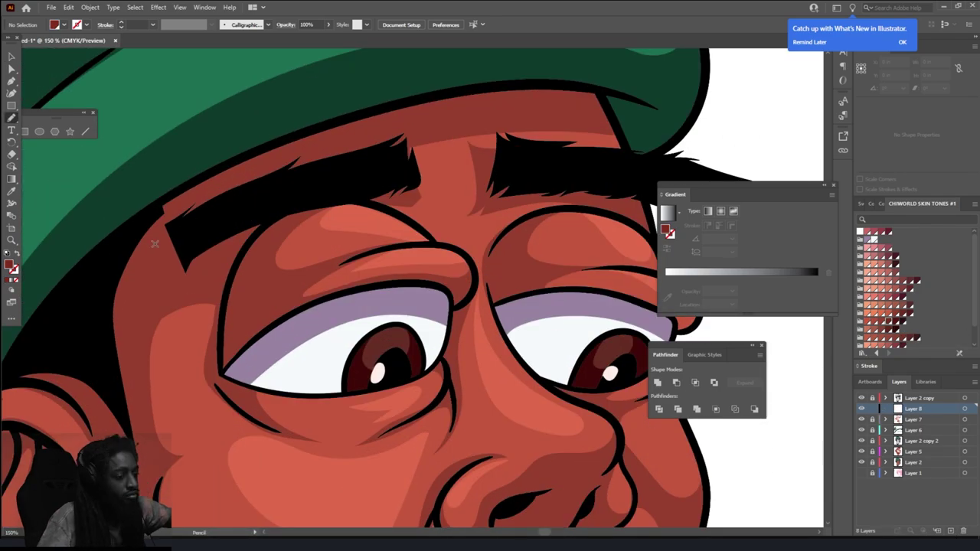
drag(409, 140, 617, 132)
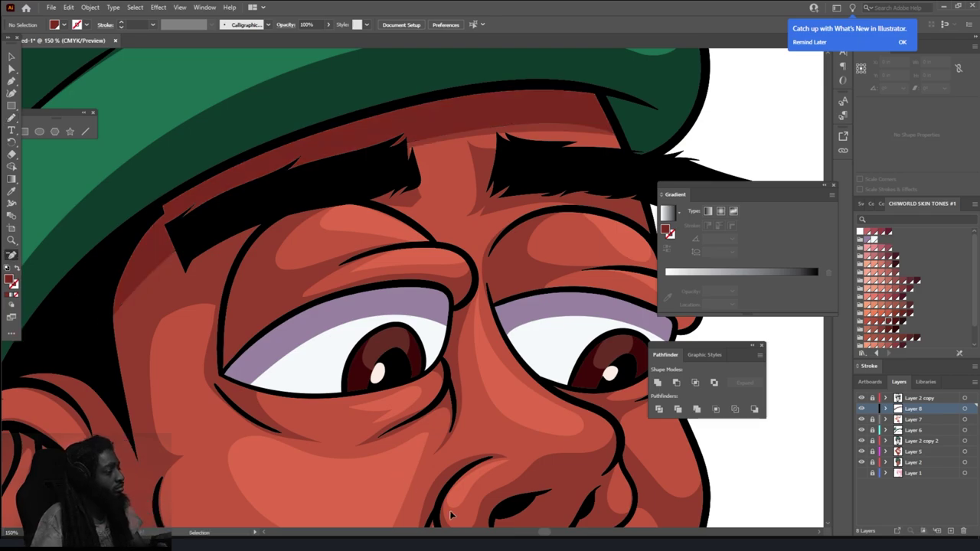
key(ctrl+minus)
key(ctrl+plus)
key(ctrl+plus)
key(ctrl+plus)
drag(234, 375, 280, 355)
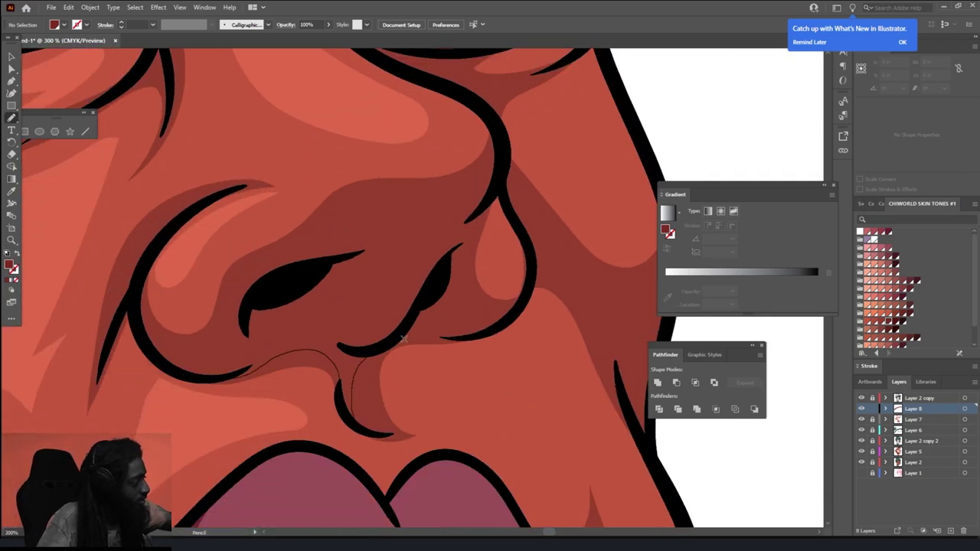
key(ctrl+minus)
key(ctrl+minus)
key(ctrl+minus)
key(ctrl+minus)
key(ctrl+minus)
key(ctrl+minus)
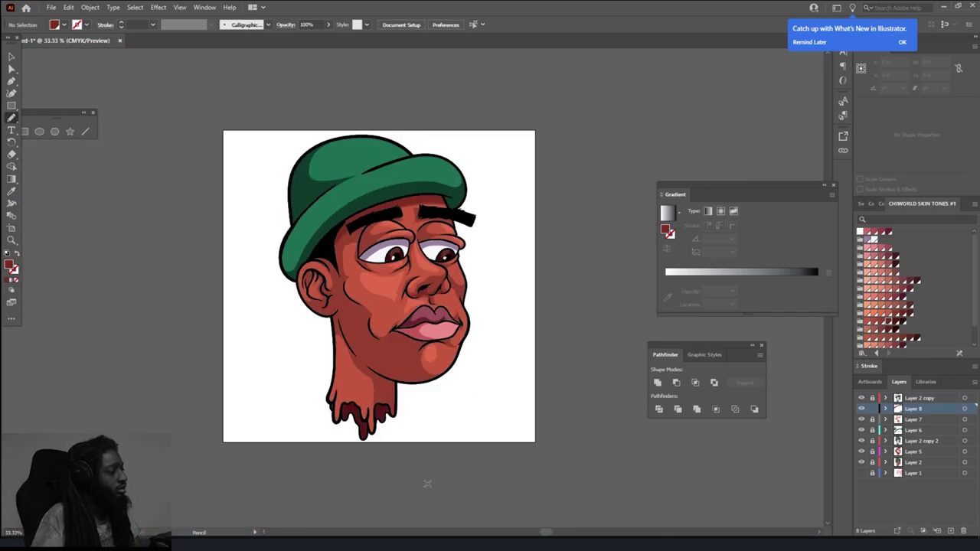